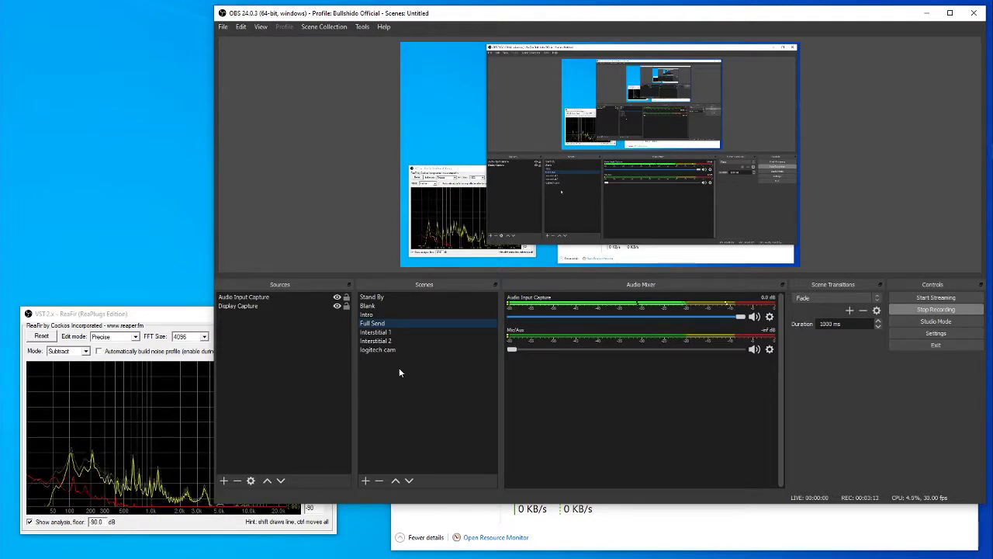
# Turn on Studio Mode and preview the Stand By, Blank, Intro and Full Send scenes, inspecting the sources of Stand By.
pyautogui.click(935, 323)
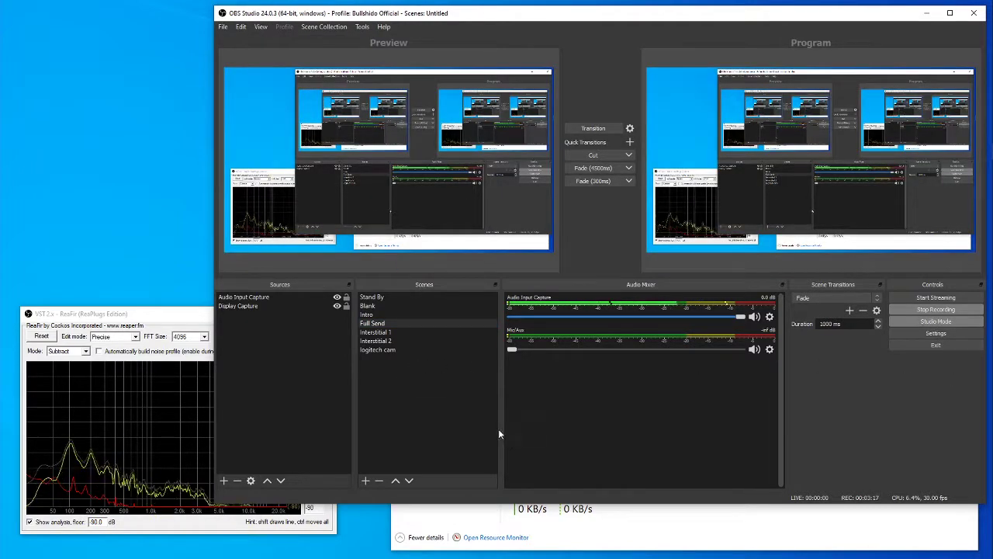
pyautogui.click(371, 297)
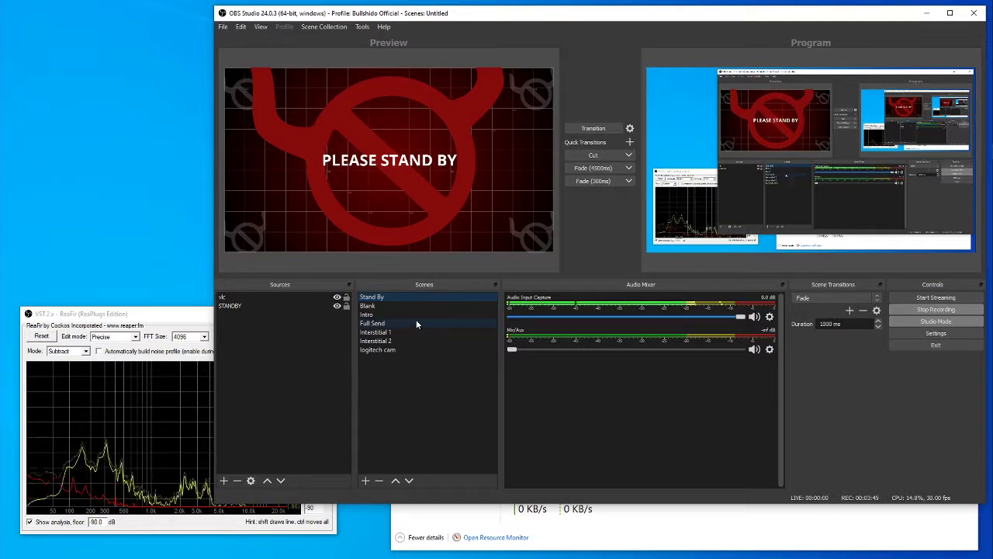
pyautogui.click(233, 306)
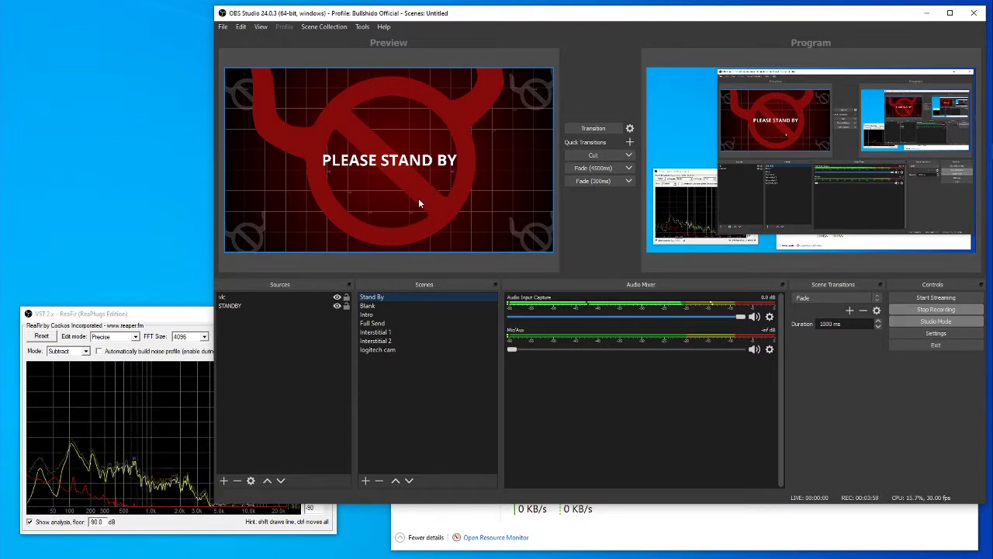
pyautogui.click(383, 305)
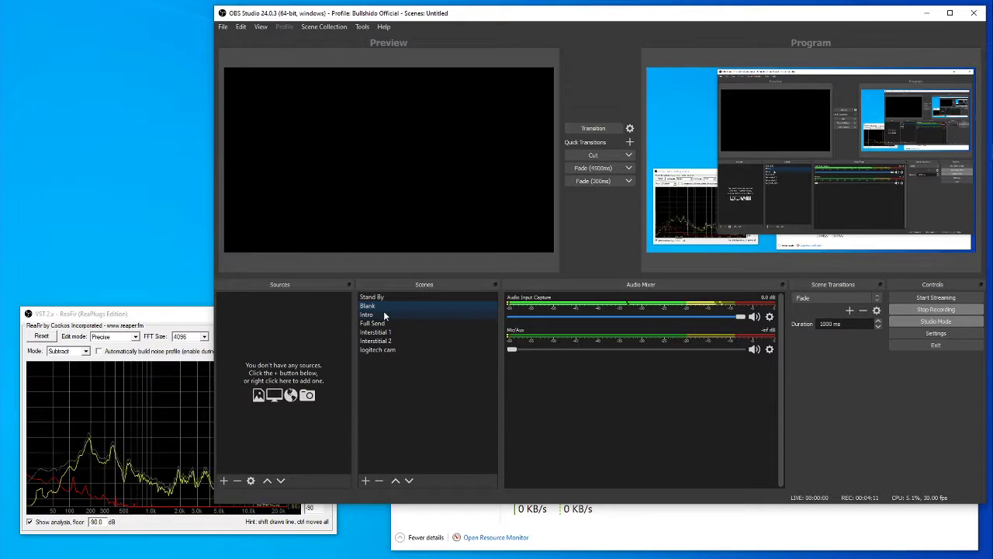
pyautogui.click(383, 312)
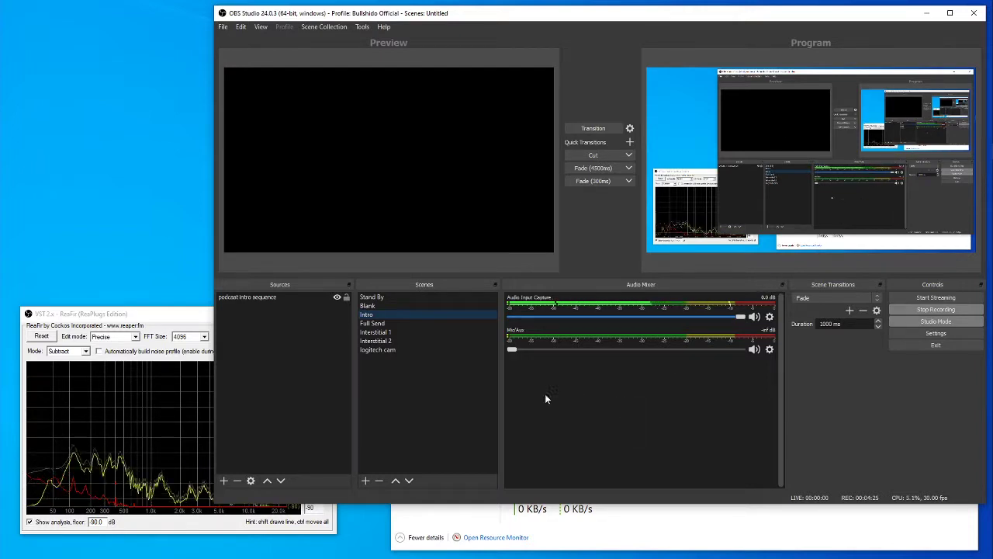
pyautogui.click(380, 324)
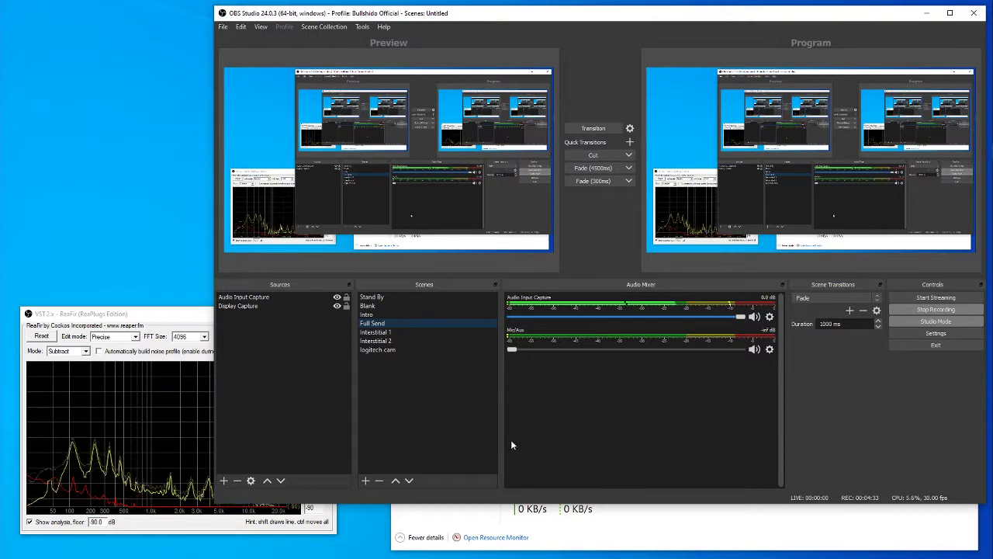
# Bring the ReaFir window forward, keep its mode on Subtract, and briefly enable automatic noise profile building to sample the background noise.
pyautogui.click(186, 318)
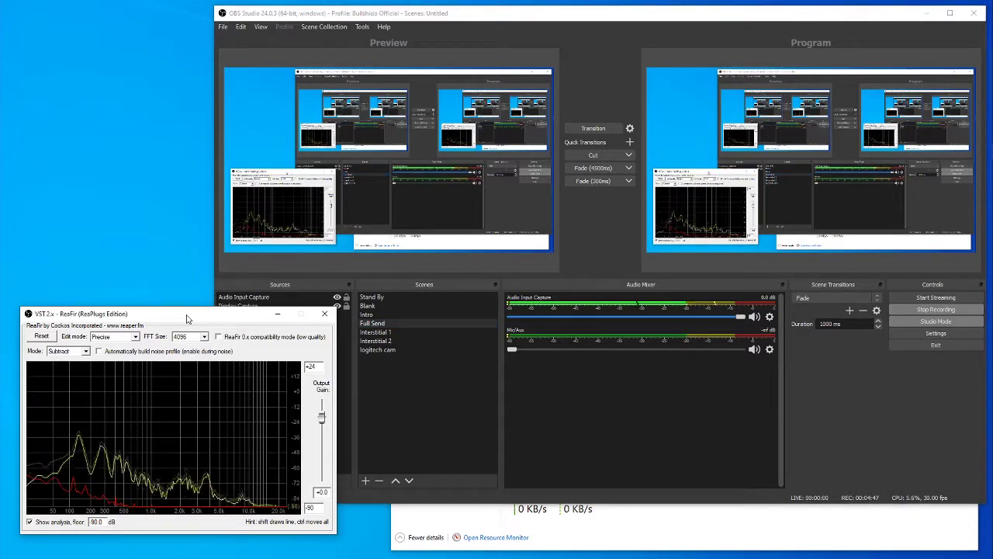
pyautogui.moveTo(186, 318); pyautogui.dragTo(221, 170)
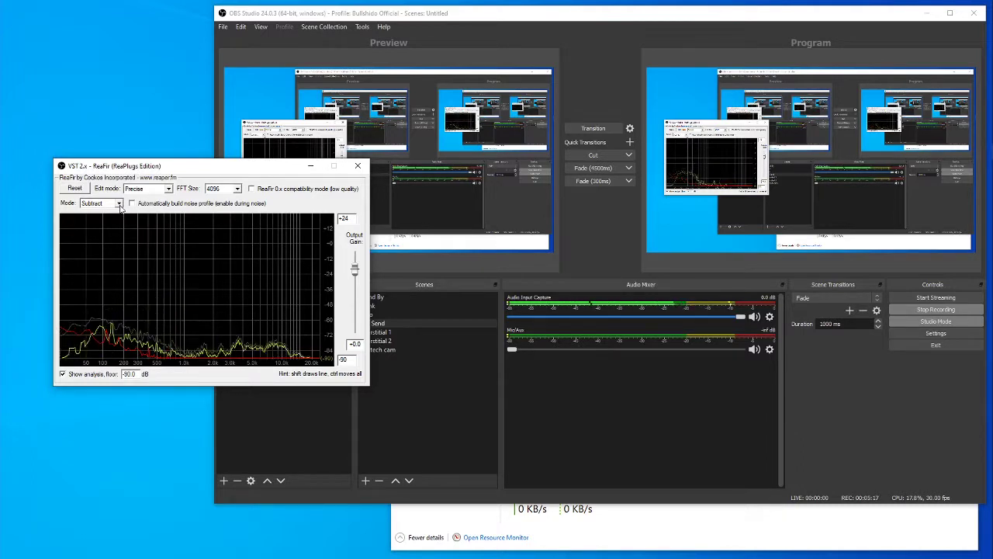
pyautogui.click(119, 203)
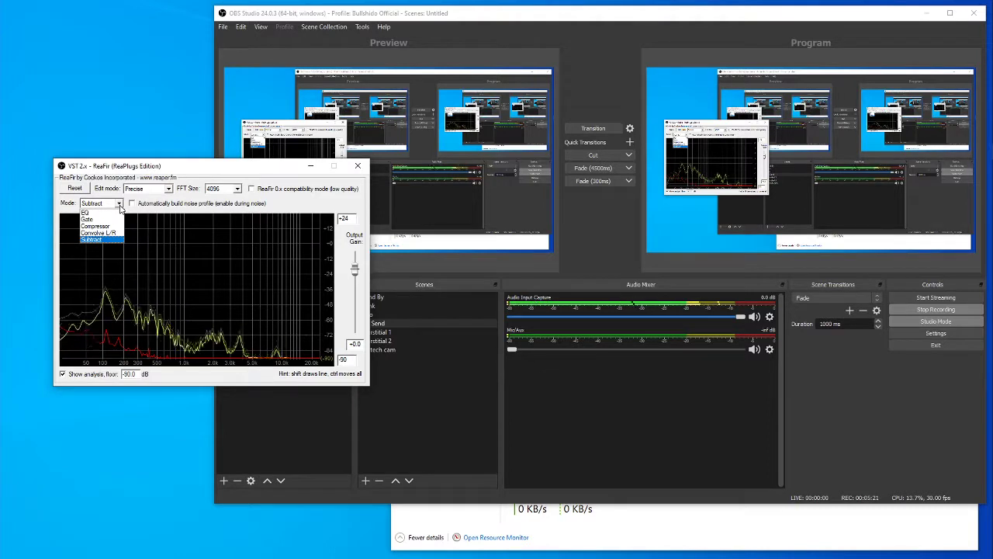
pyautogui.click(119, 205)
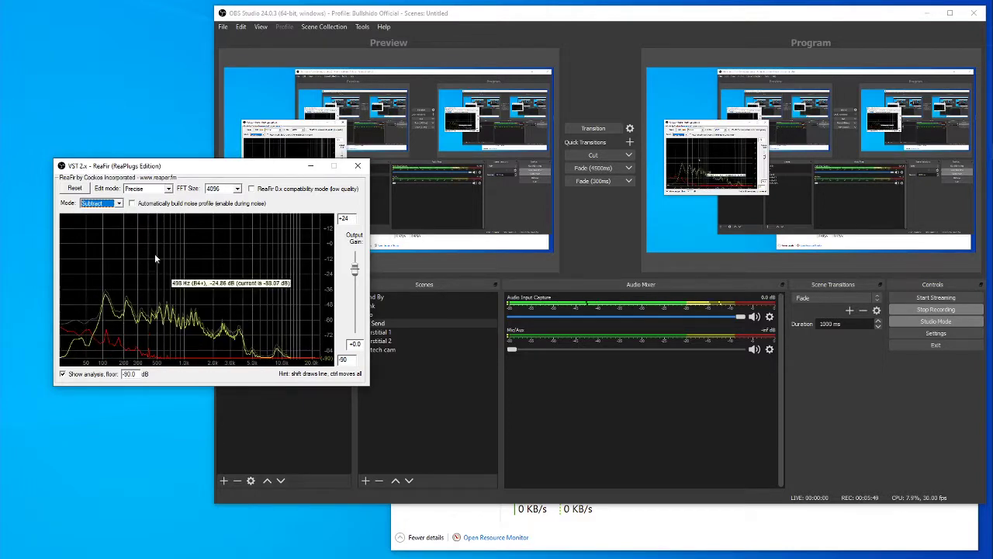
pyautogui.click(132, 203)
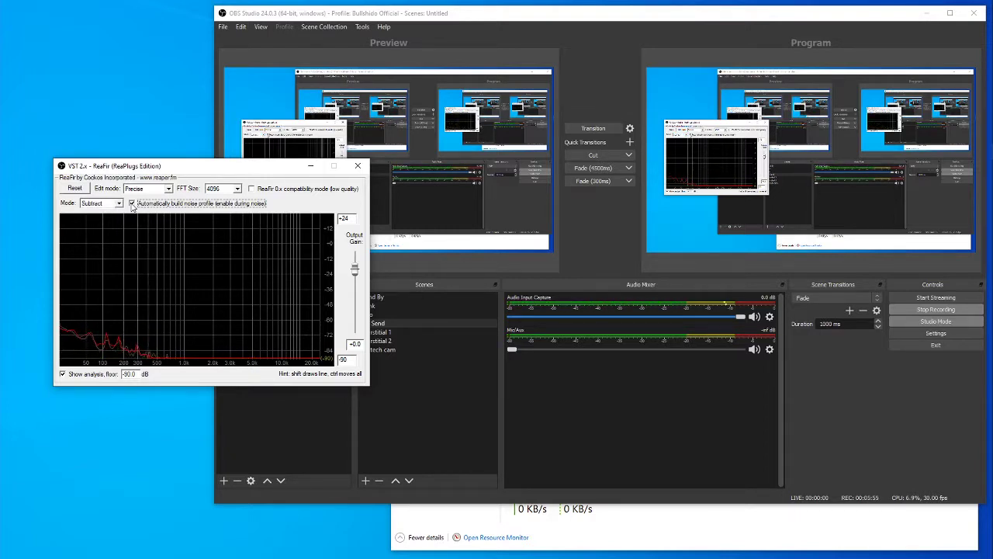
pyautogui.click(132, 204)
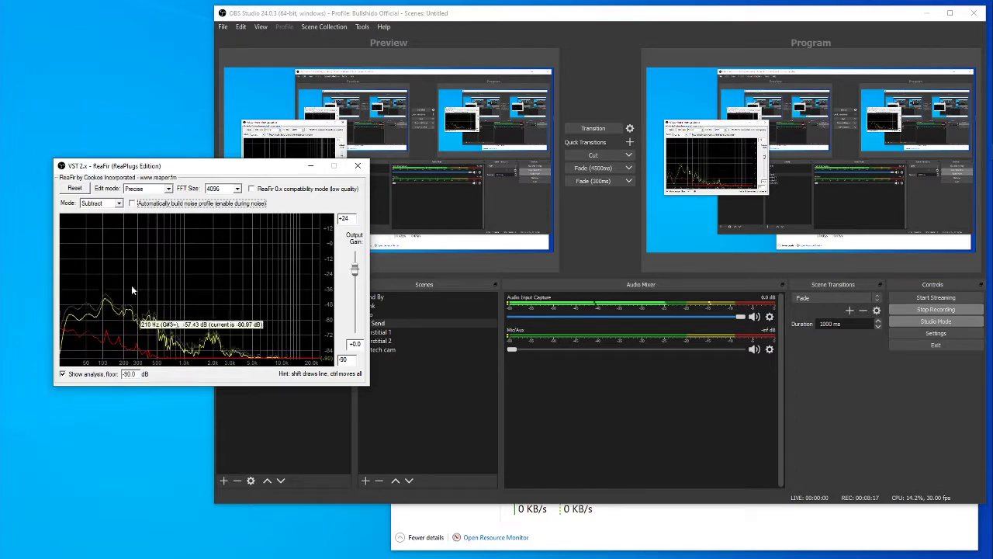
# Move the ReaFir and OBS windows off this display and switch to the remaster folder in File Explorer.
pyautogui.moveTo(226, 173); pyautogui.dragTo(0, 172)
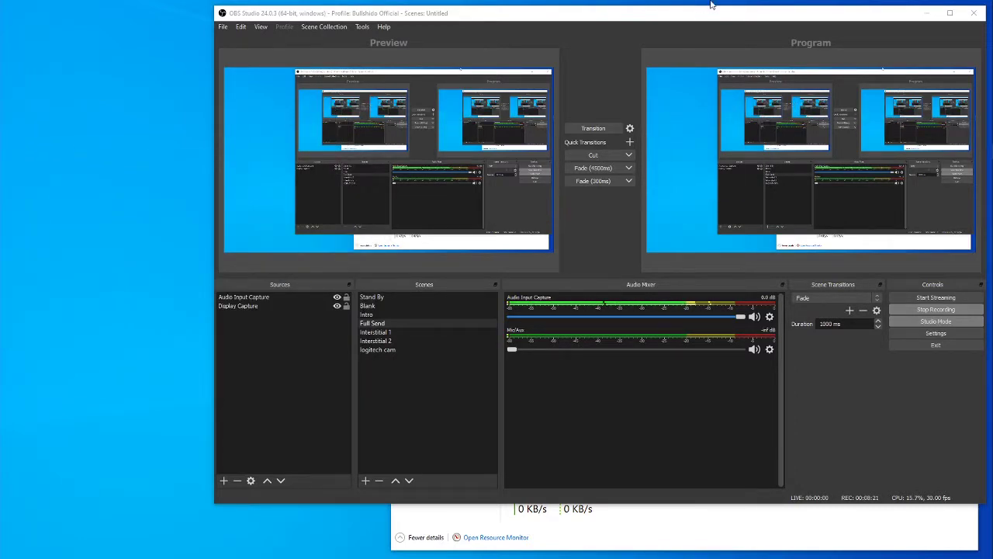
pyautogui.moveTo(678, 17); pyautogui.dragTo(0, 220)
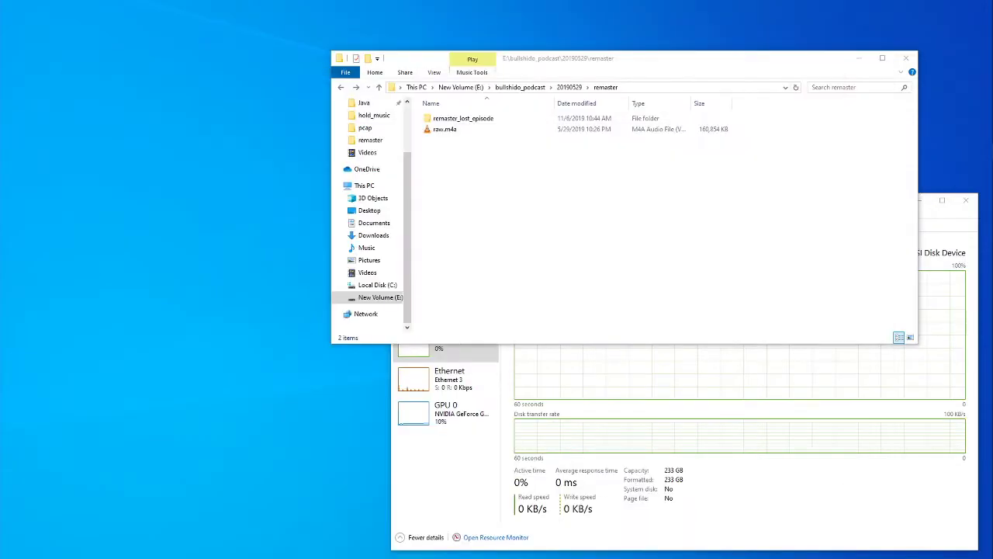
pyautogui.click(565, 203)
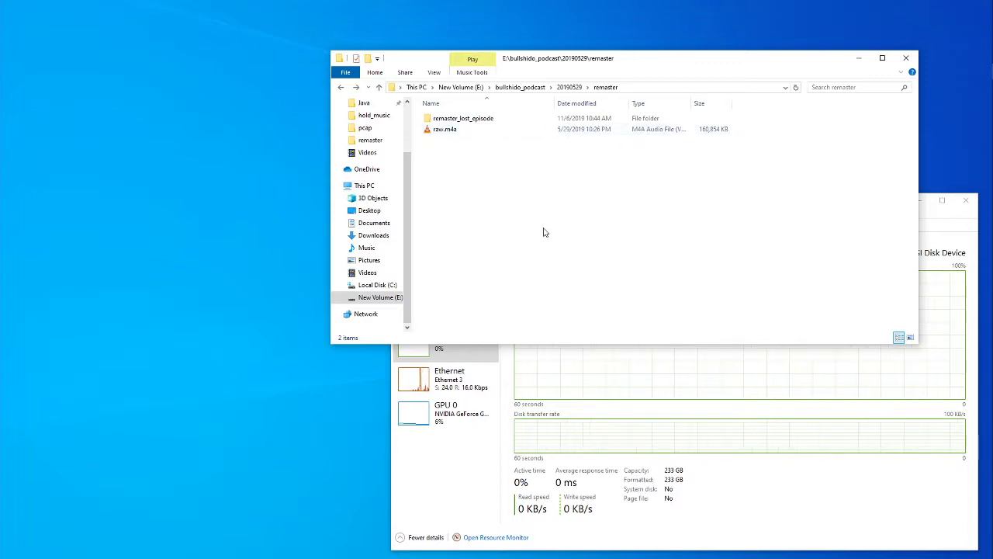
# Locate the raw.m4a recording in the remaster folder.
pyautogui.click(446, 130)
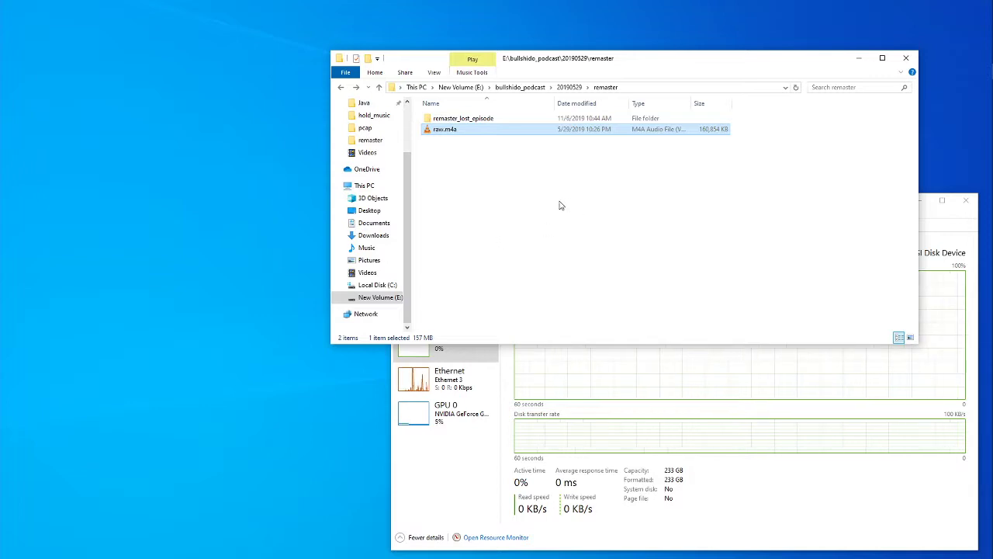
pyautogui.click(461, 160)
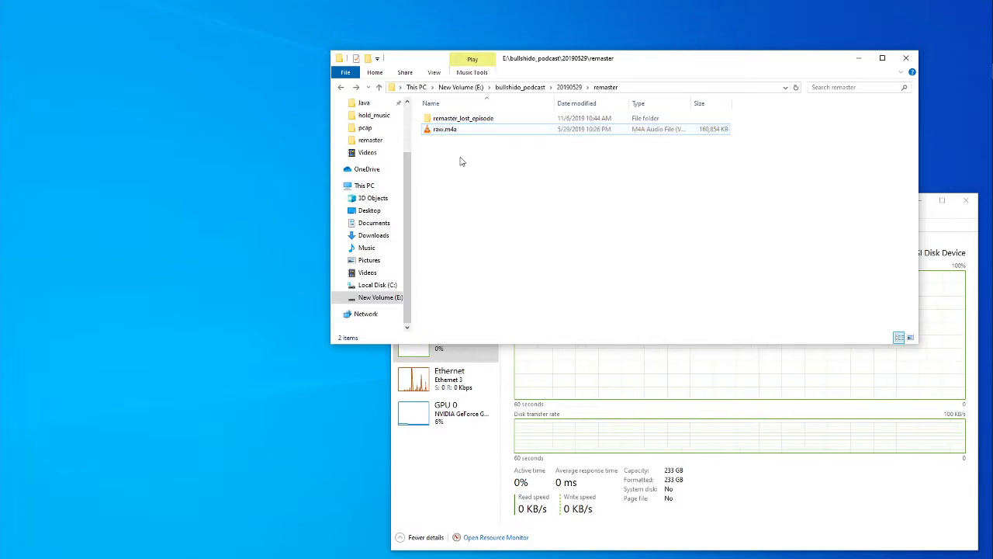
pyautogui.click(452, 131)
pyautogui.click(490, 206)
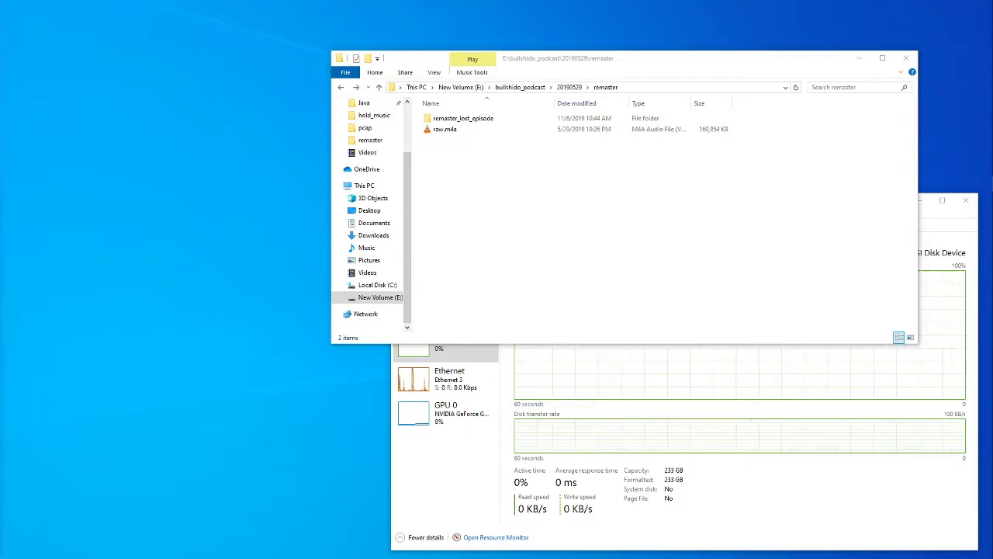
# Bring the Shotcut window onto this display, overlapping the remaster folder window, and look over the folder's contents.
pyautogui.moveTo(0, 202); pyautogui.dragTo(285, 123)
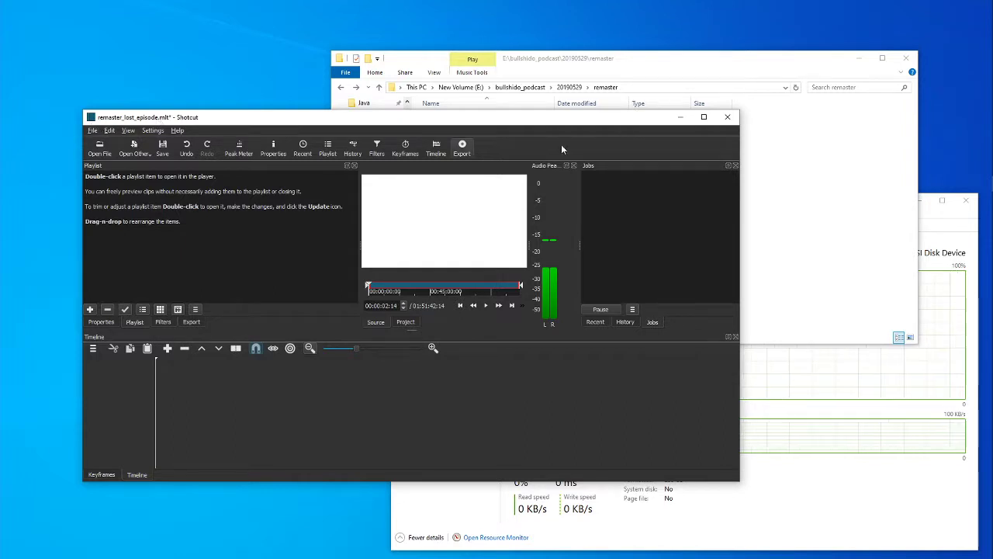
pyautogui.click(640, 85)
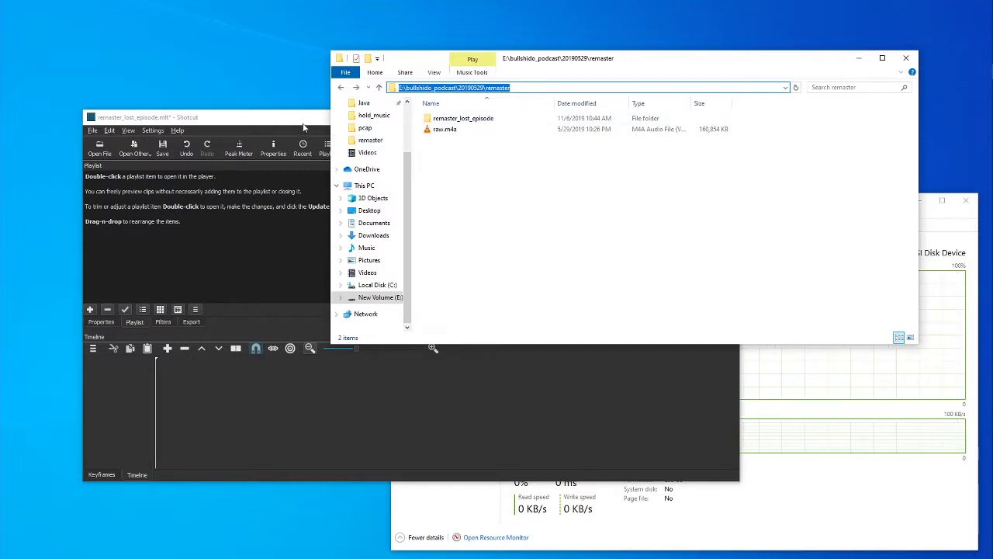
pyautogui.click(543, 168)
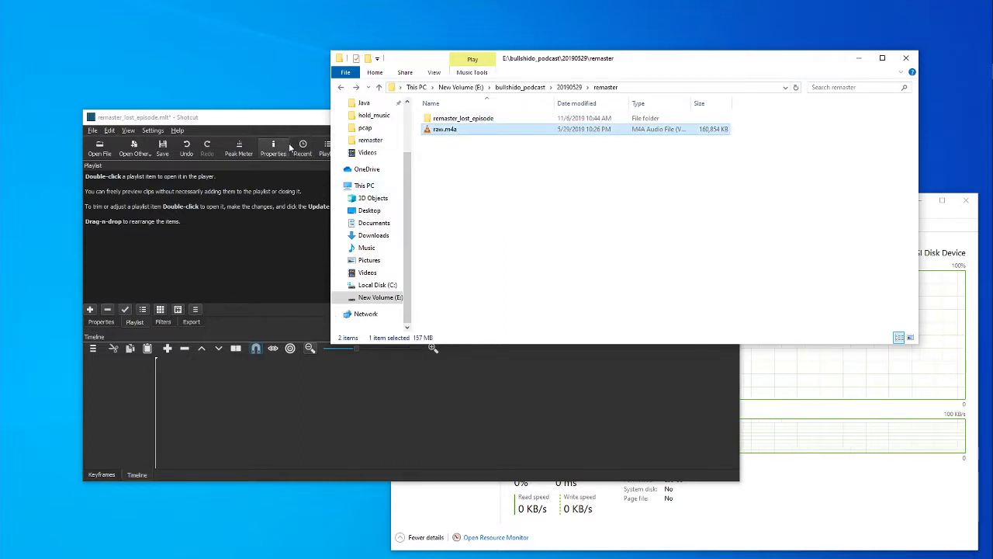
pyautogui.click(281, 119)
pyautogui.click(837, 166)
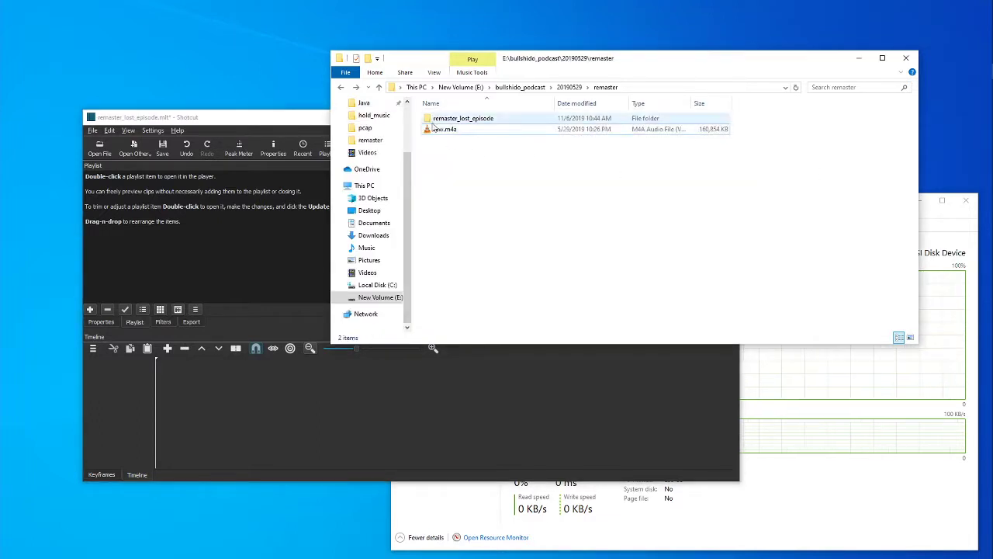
pyautogui.click(462, 119)
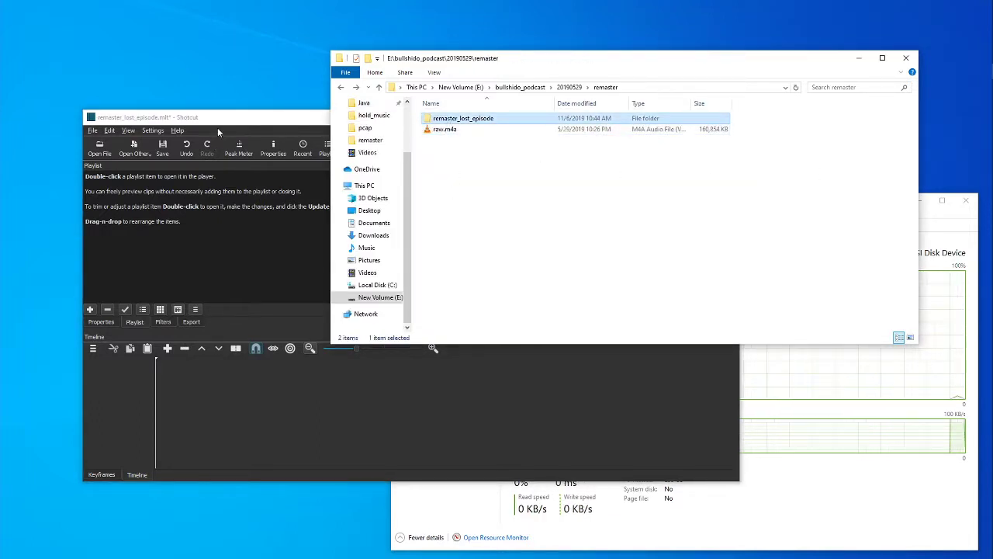
pyautogui.click(667, 194)
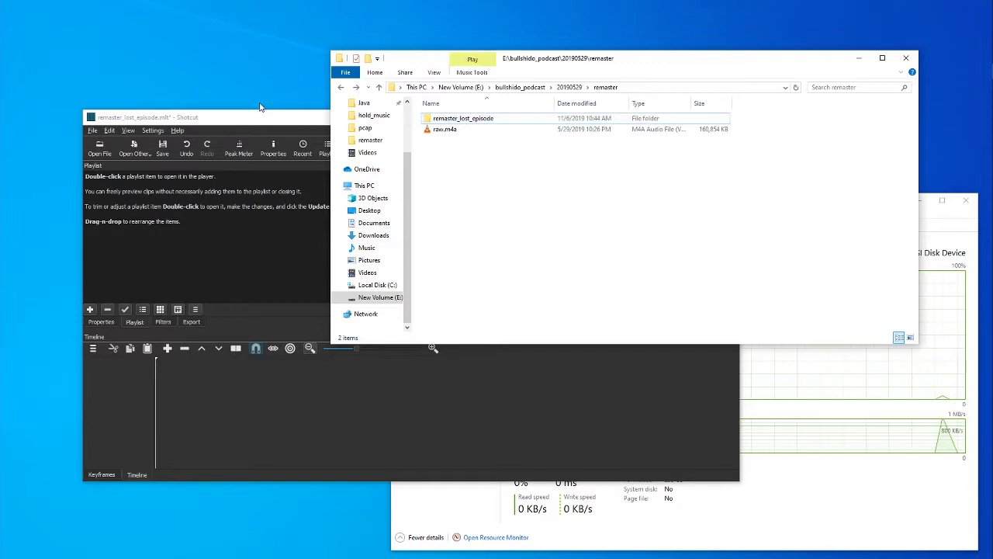
pyautogui.click(267, 120)
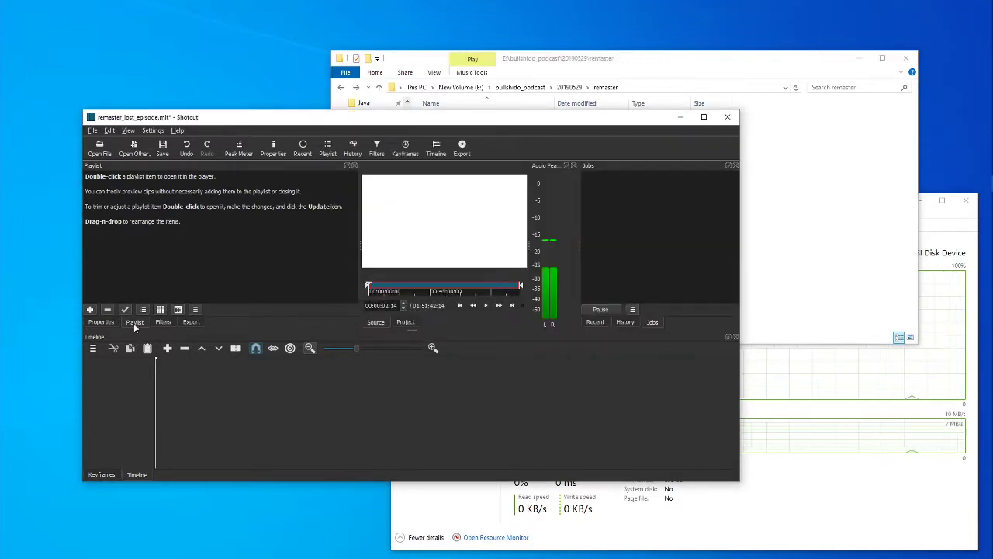
# Add raw.m4a from the remaster folder to the Shotcut playlist and return to Shotcut.
pyautogui.click(747, 229)
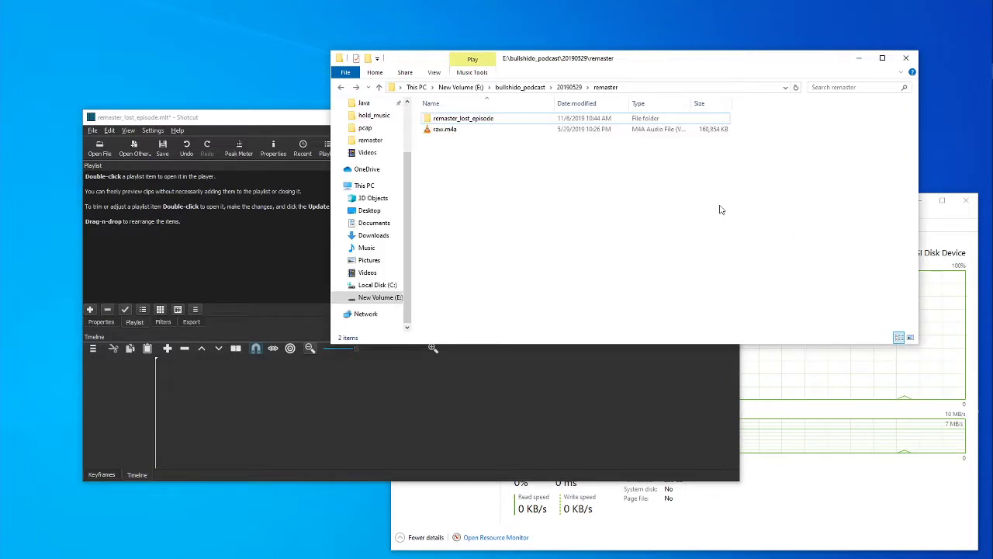
pyautogui.click(439, 132)
pyautogui.moveTo(440, 132); pyautogui.dragTo(133, 201)
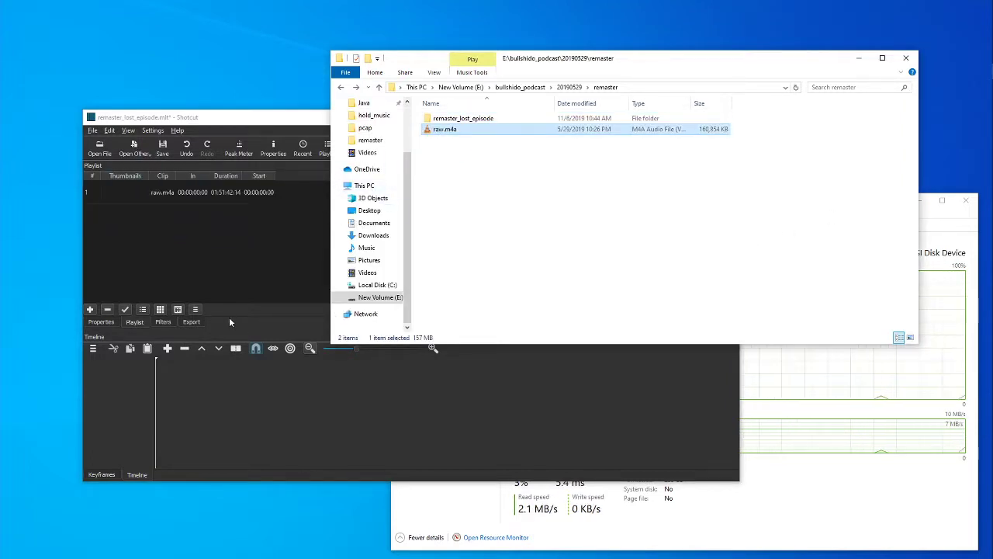
pyautogui.click(231, 119)
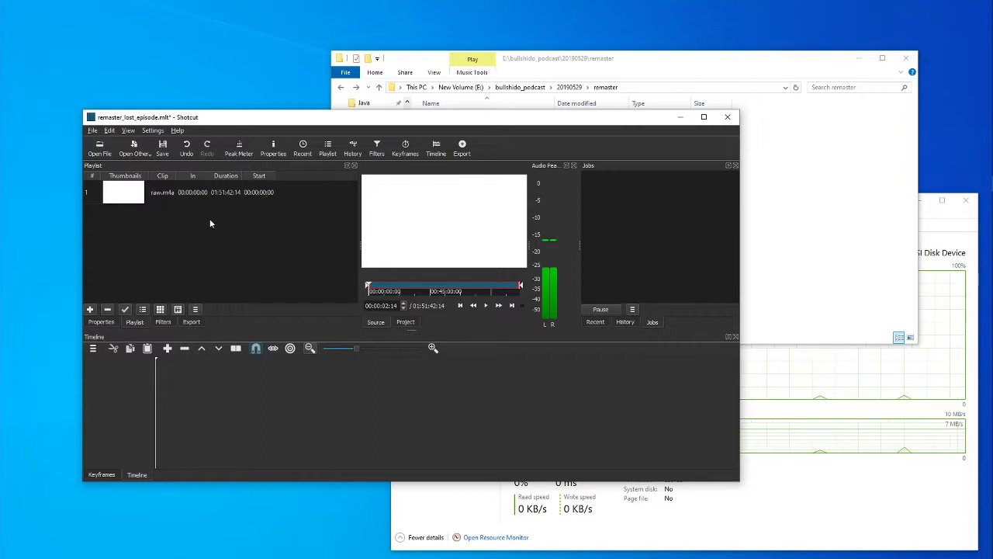
# Select the raw.m4a clip in the playlist and play a few seconds of the recording, then pause it.
pyautogui.click(136, 194)
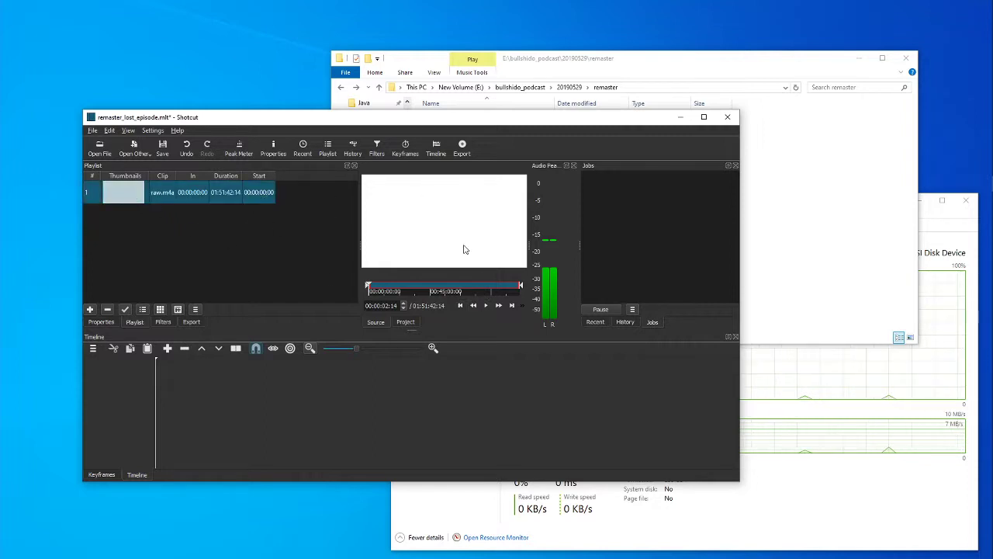
pyautogui.click(487, 305)
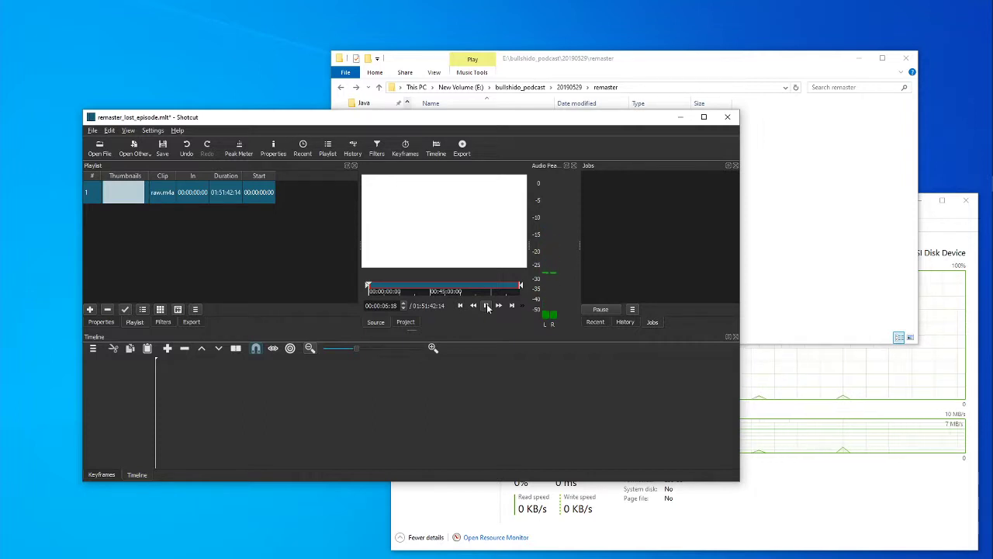
pyautogui.click(487, 304)
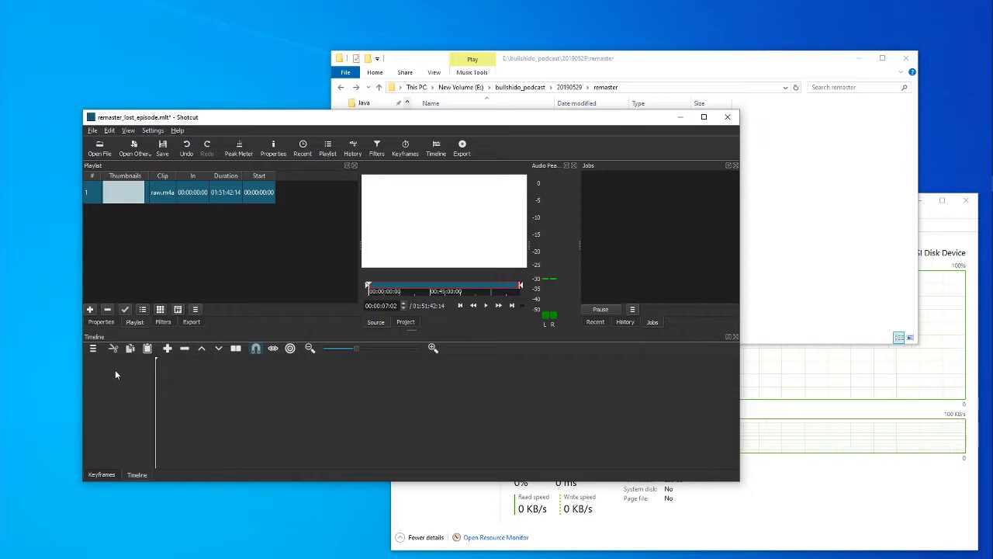
# Add an audio track to the timeline and place raw.m4a on it about 3 seconds from the start.
pyautogui.click(93, 348)
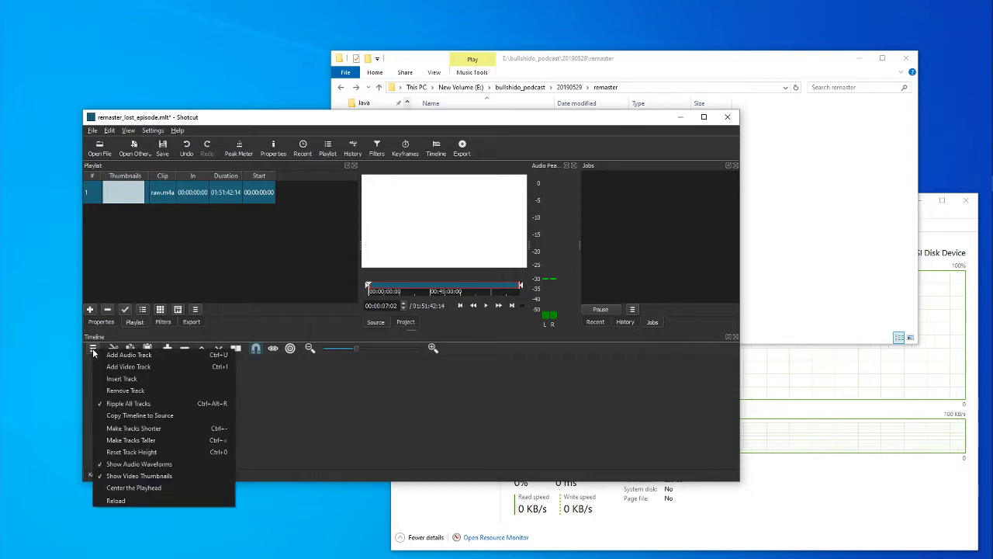
pyautogui.click(139, 355)
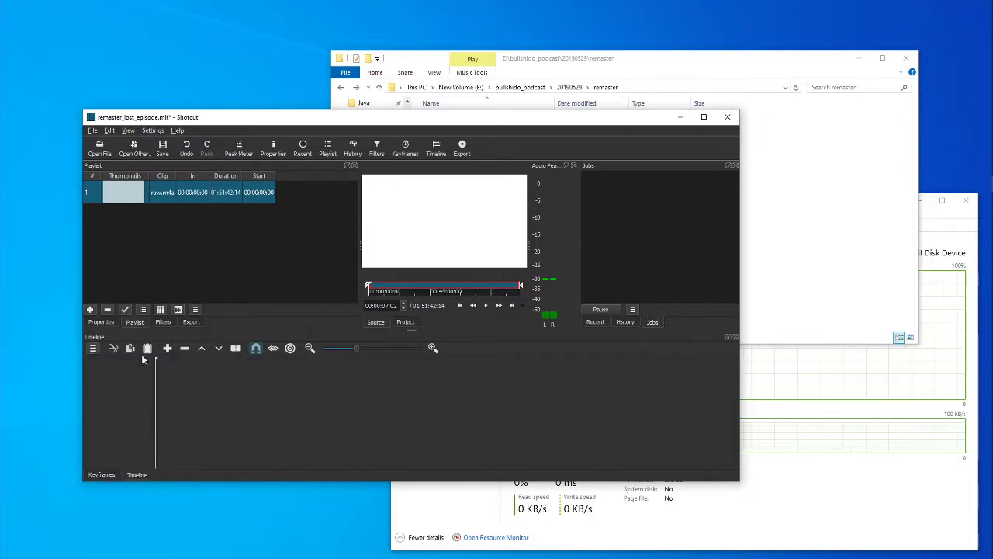
pyautogui.moveTo(120, 191); pyautogui.dragTo(192, 377)
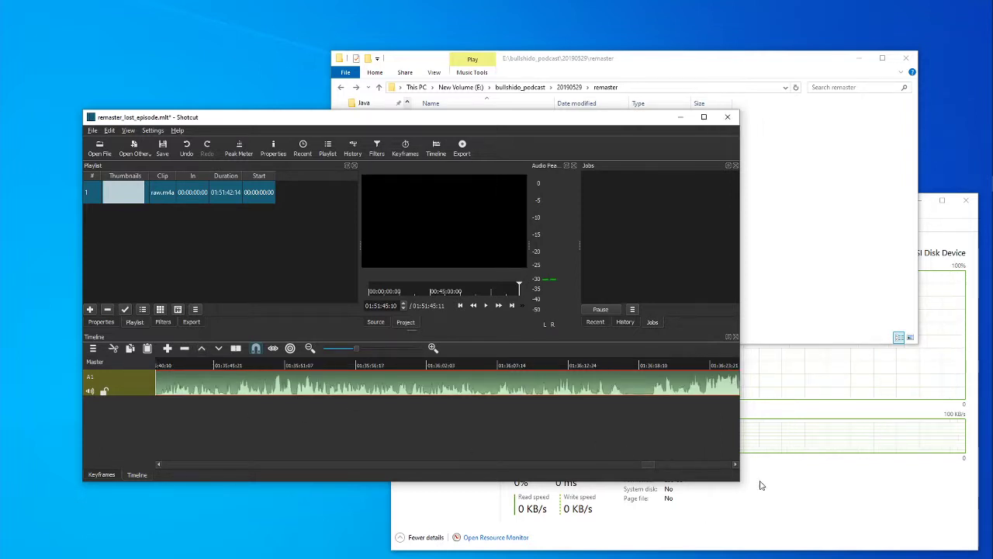
pyautogui.moveTo(648, 464); pyautogui.dragTo(155, 460)
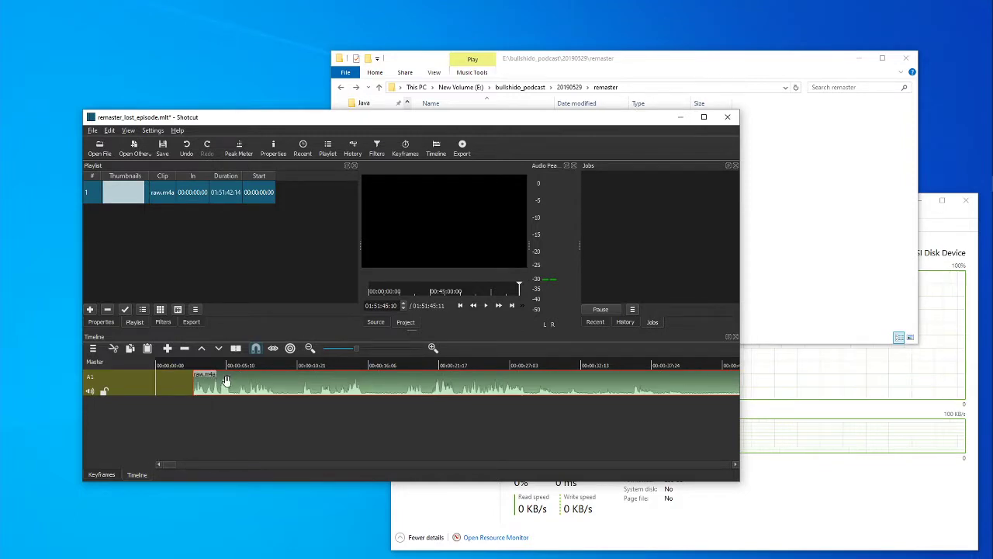
# Move the raw.m4a clip on track A1 to the very start of the timeline.
pyautogui.moveTo(219, 378); pyautogui.dragTo(160, 426)
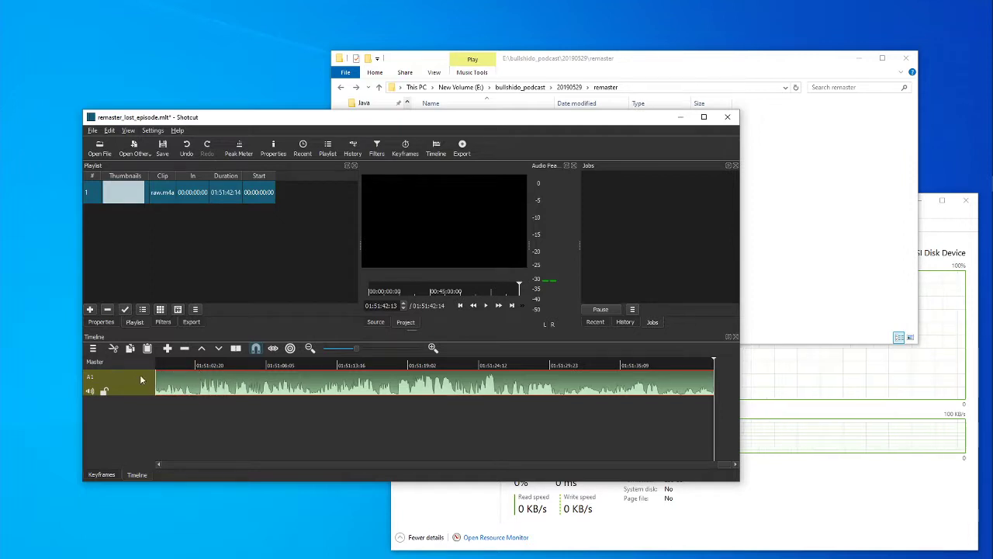
pyautogui.click(225, 423)
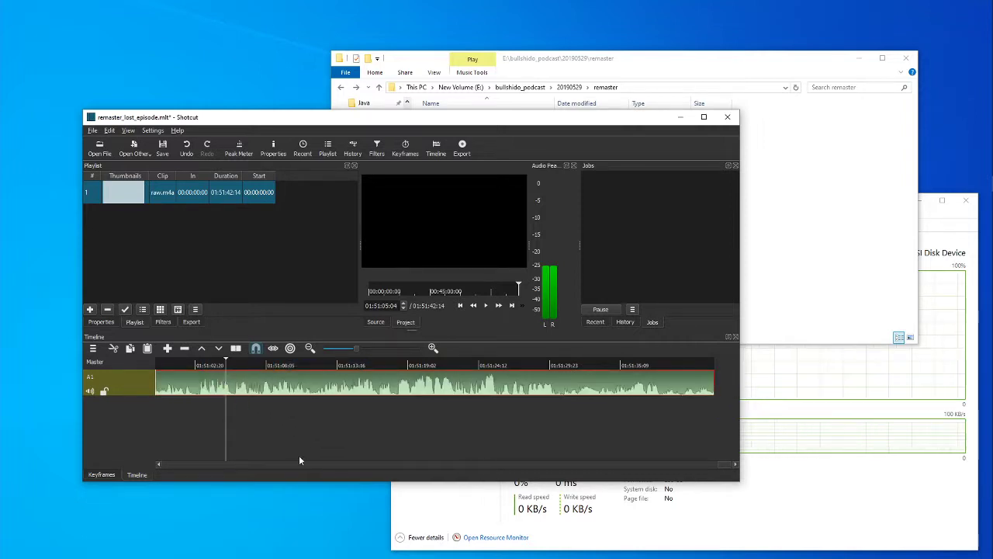
pyautogui.moveTo(724, 464); pyautogui.dragTo(157, 513)
# Scrub the playhead through roughly the first 21 seconds of the recording, and return it to the start.
pyautogui.click(306, 428)
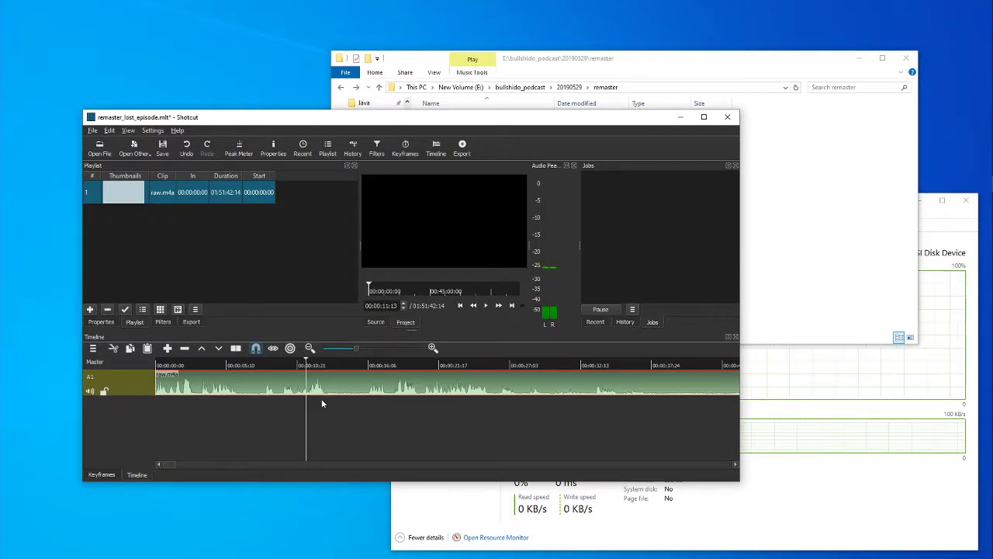
pyautogui.moveTo(329, 383)
pyautogui.mouseDown()
pyautogui.moveTo(500, 388)
pyautogui.moveTo(331, 388)
pyautogui.mouseUp()
pyautogui.click(330, 440)
pyautogui.click(218, 431)
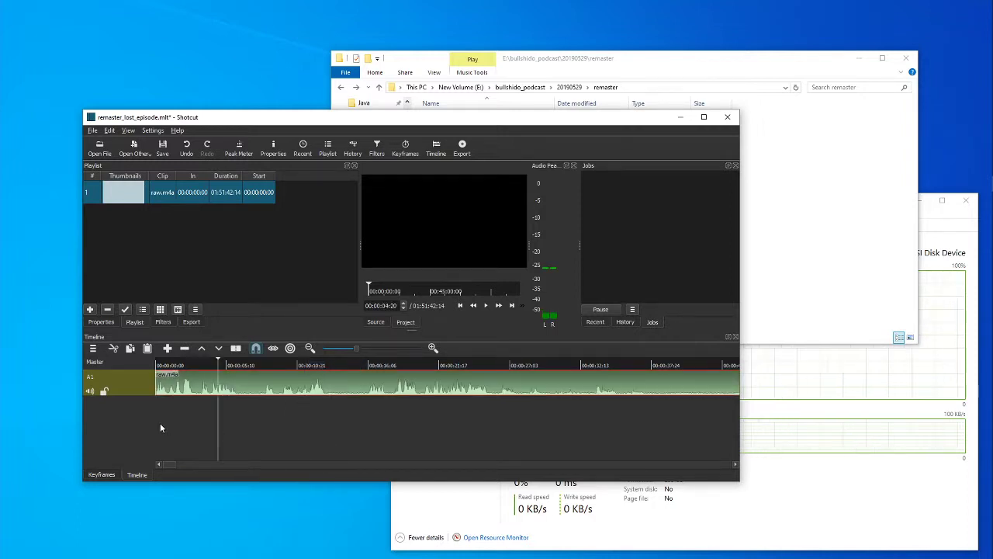
pyautogui.click(184, 419)
pyautogui.moveTo(213, 417); pyautogui.dragTo(434, 423)
pyautogui.click(206, 419)
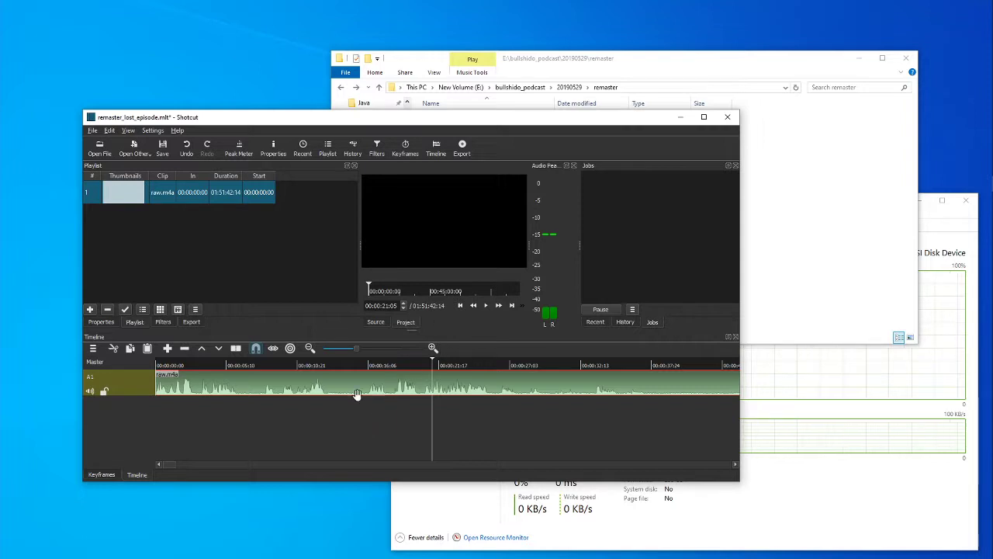
pyautogui.click(458, 310)
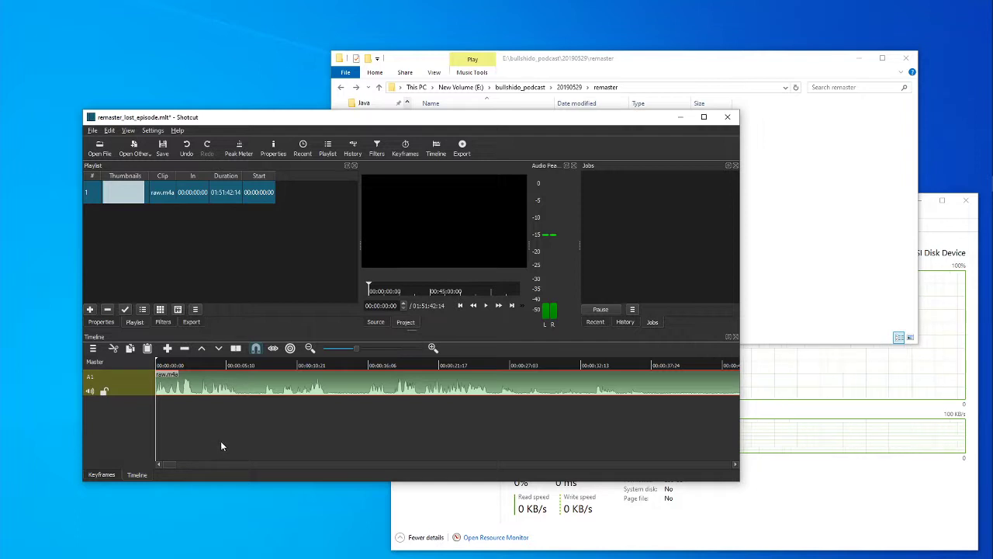
# View the waveform of the whole recording, and place the playhead at about 00:31:53.
pyautogui.click(339, 348)
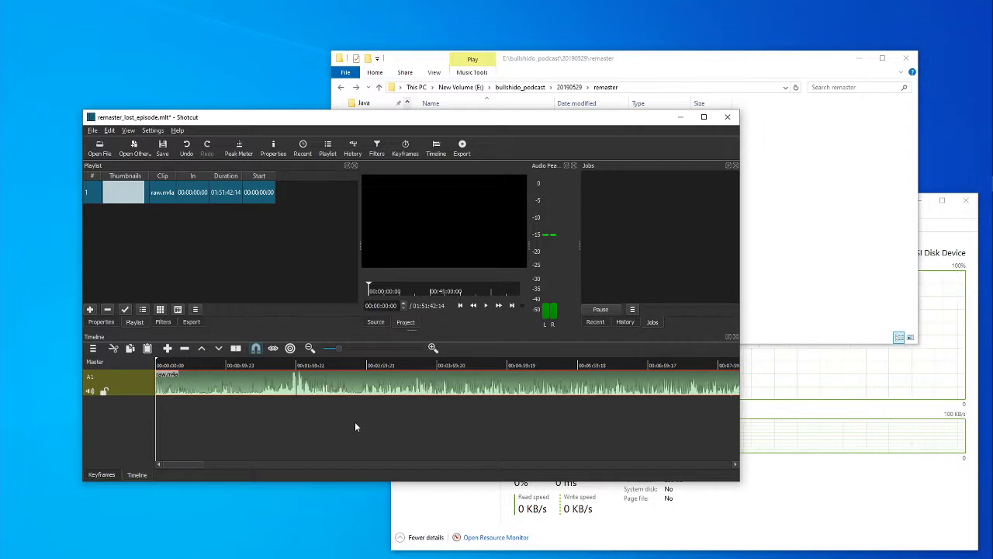
pyautogui.click(330, 348)
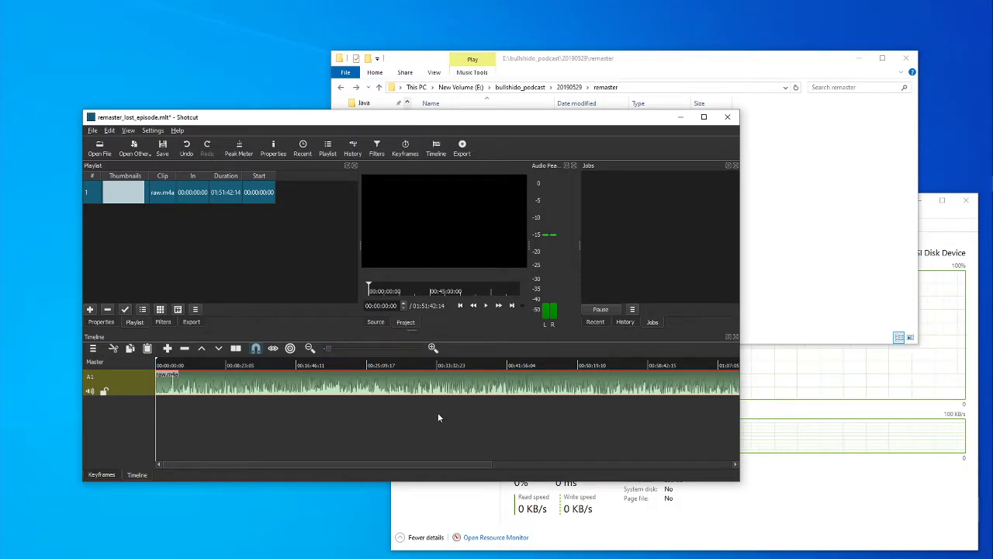
pyautogui.click(437, 411)
pyautogui.click(424, 427)
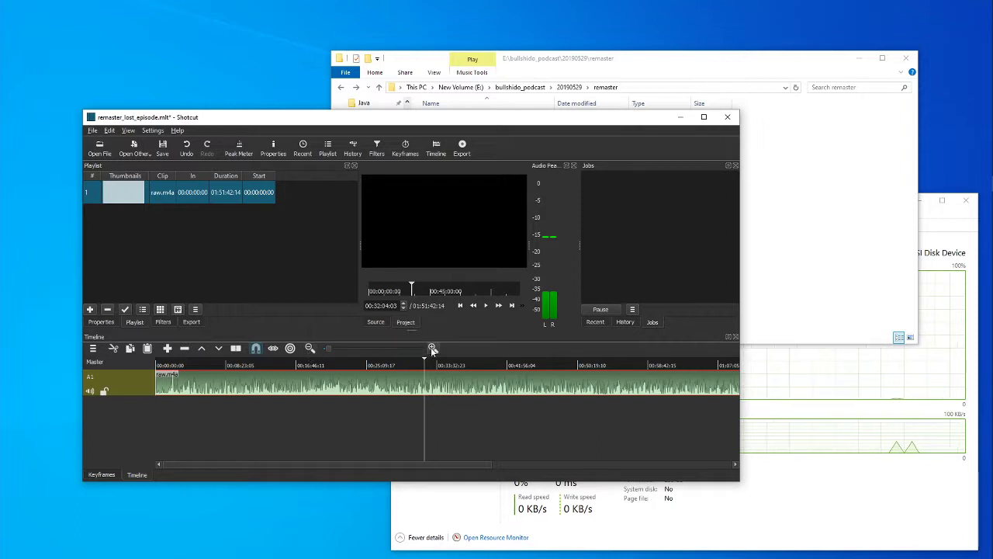
pyautogui.click(370, 348)
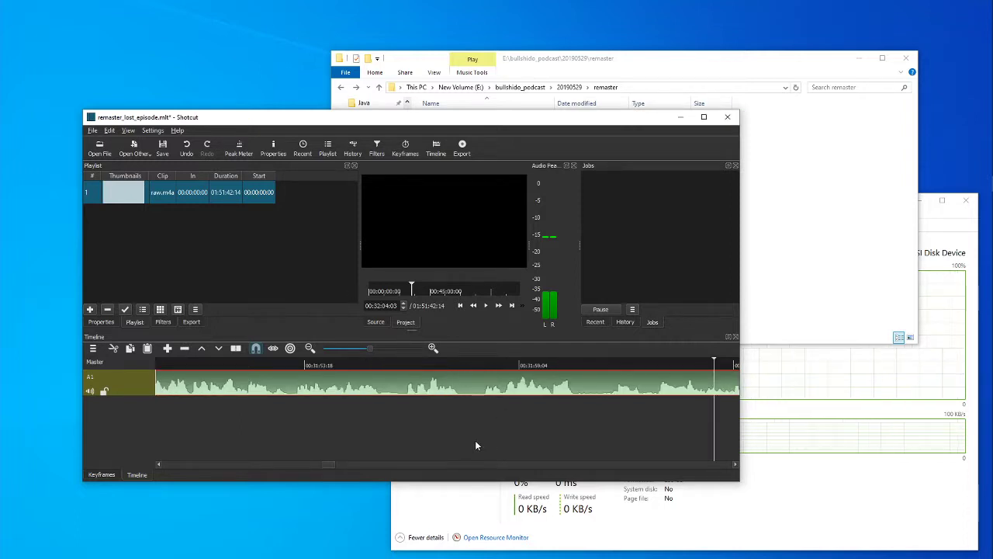
pyautogui.moveTo(325, 464); pyautogui.dragTo(326, 463)
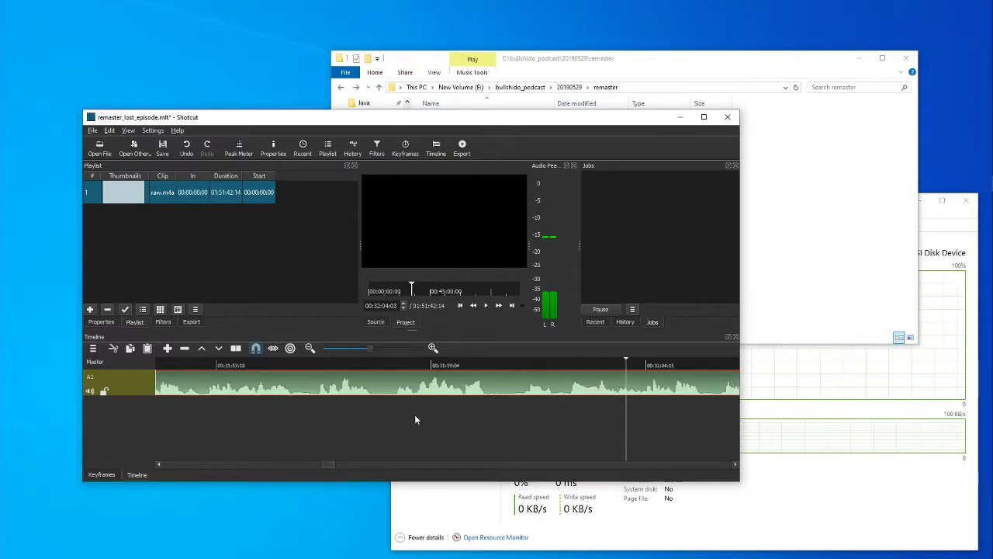
pyautogui.click(507, 405)
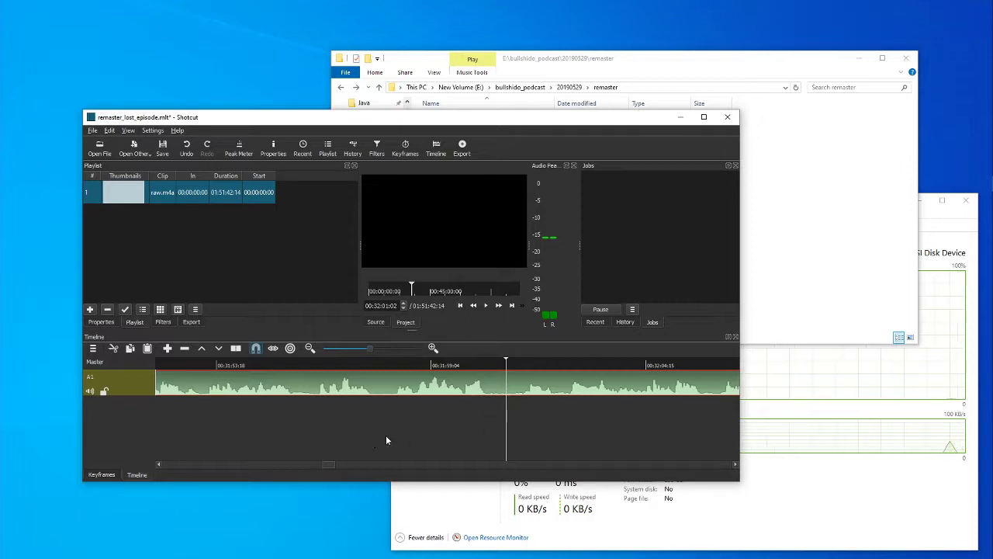
pyautogui.click(205, 415)
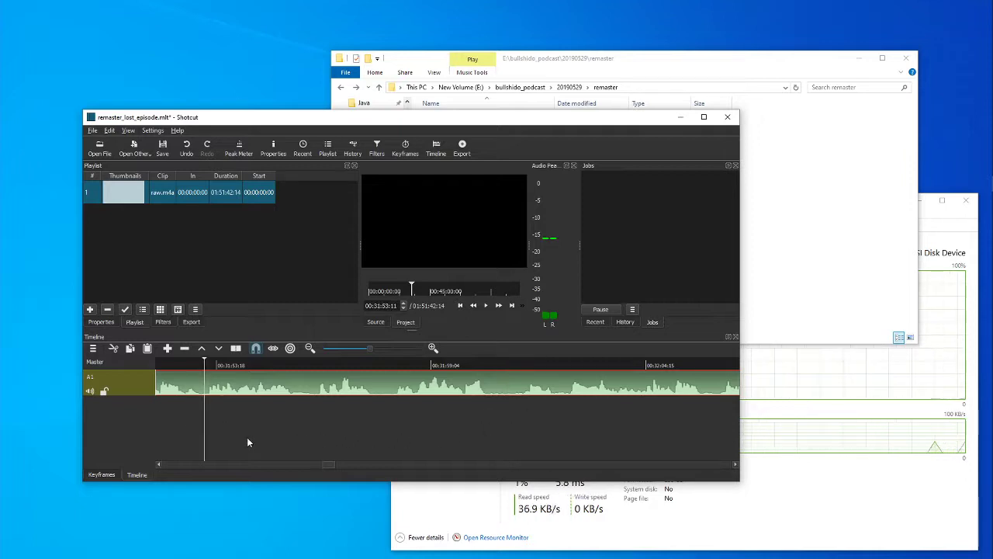
# Play the recording up to about 00:32:49, pausing once at about 00:32:16.
pyautogui.click(487, 306)
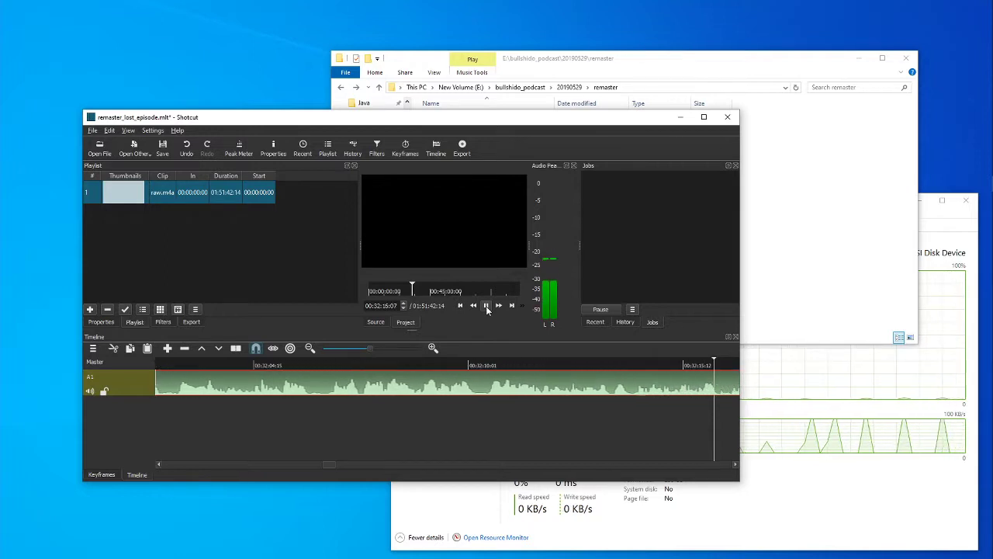
pyautogui.click(486, 306)
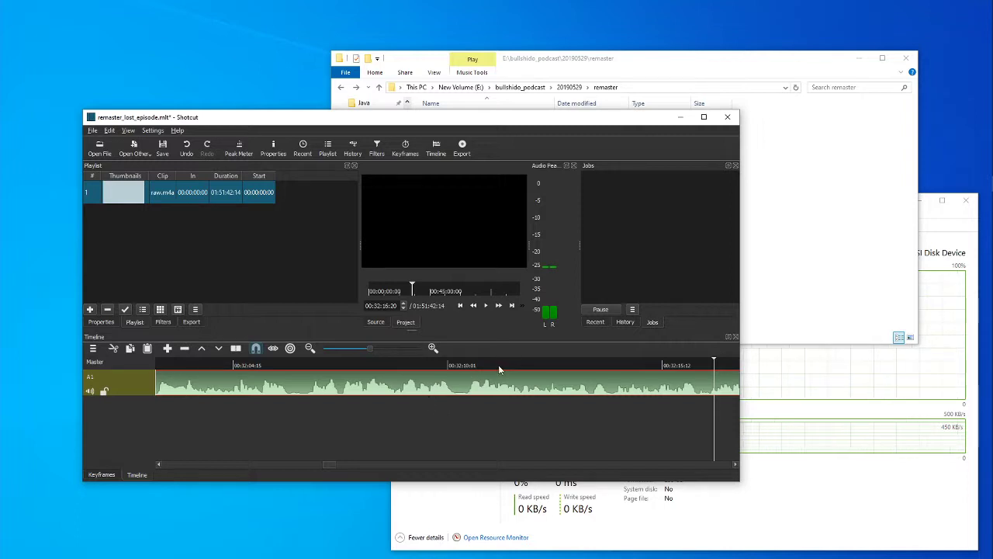
pyautogui.click(486, 305)
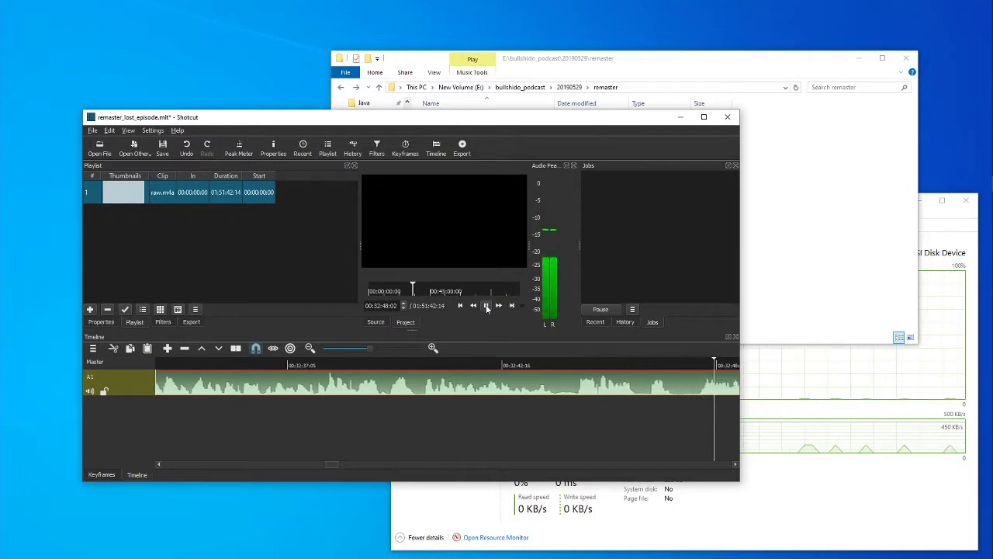
pyautogui.click(486, 305)
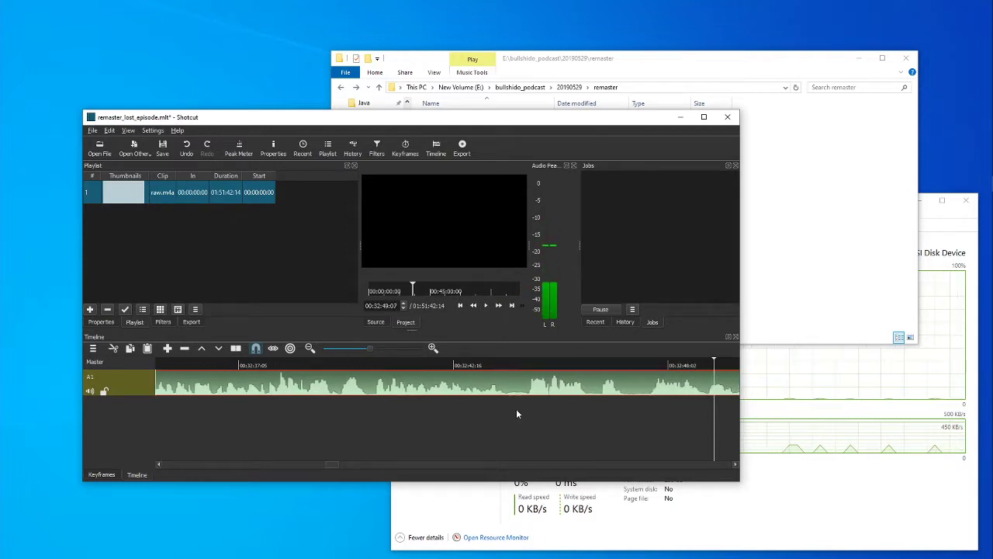
# Replay a few seconds from about 00:32:40, and split the raw.m4a clip on A1 at 00:32:44:07.
pyautogui.click(371, 416)
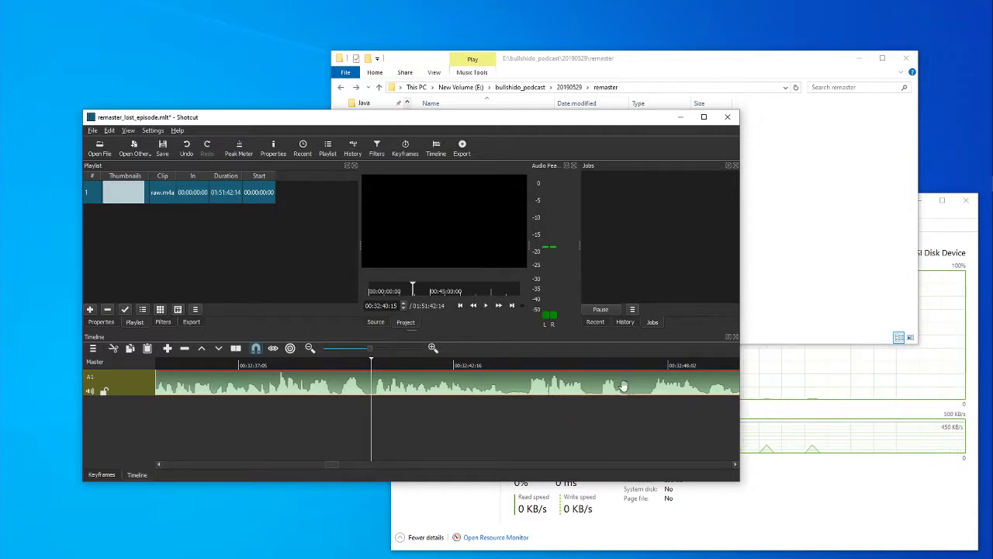
pyautogui.click(487, 305)
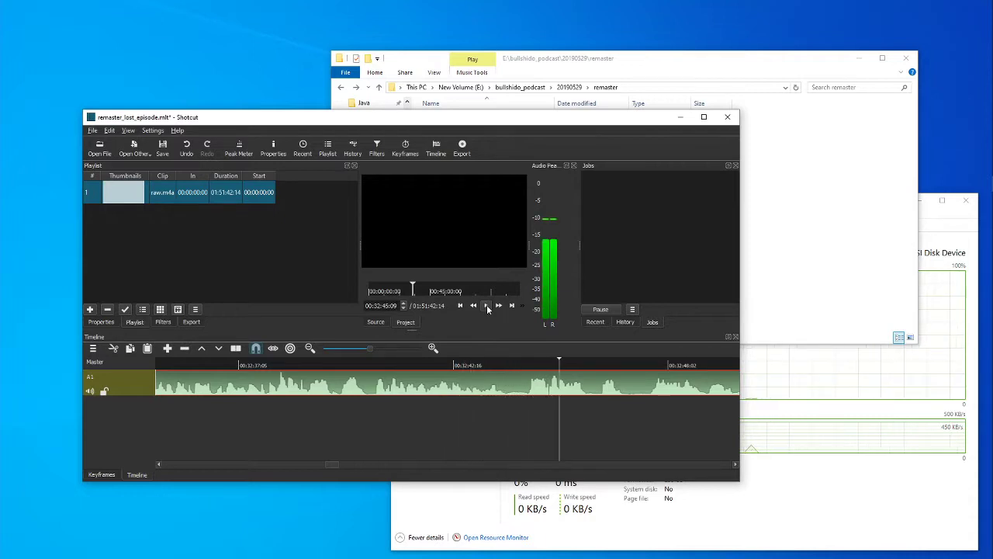
pyautogui.click(486, 304)
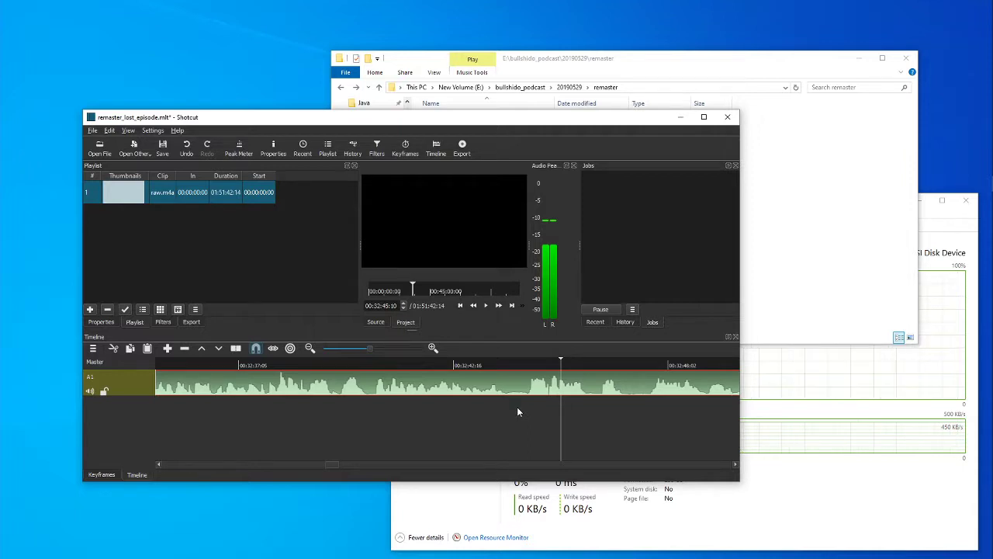
pyautogui.click(517, 407)
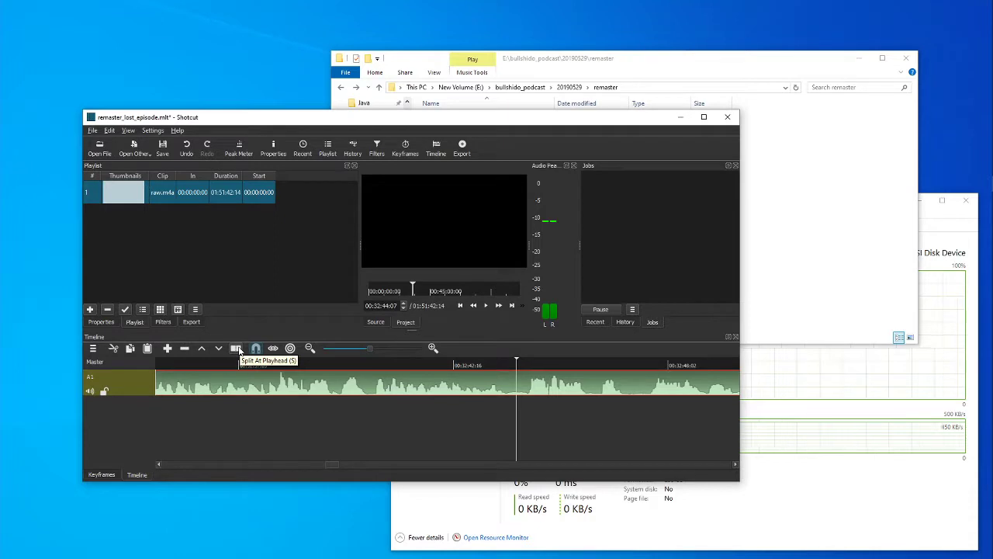
pyautogui.click(239, 350)
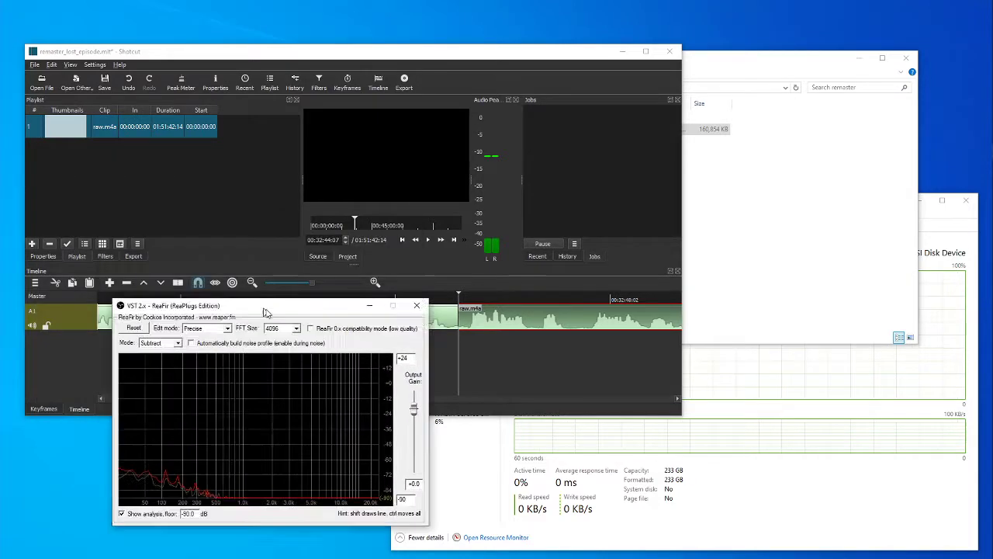
# Briefly enable automatic noise profile building in ReaFir, switch it off again, and move the ReaFir window off this display.
pyautogui.click(209, 344)
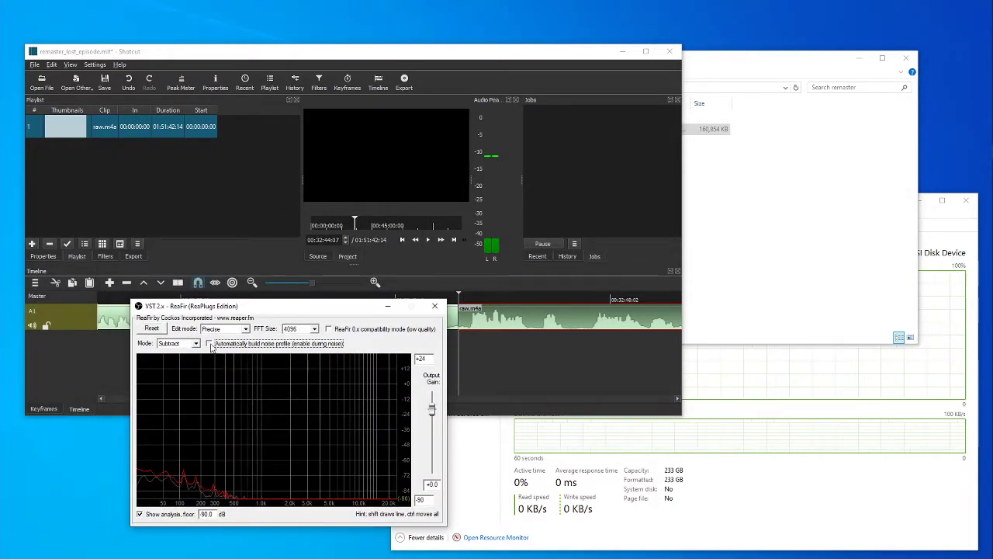
pyautogui.click(209, 344)
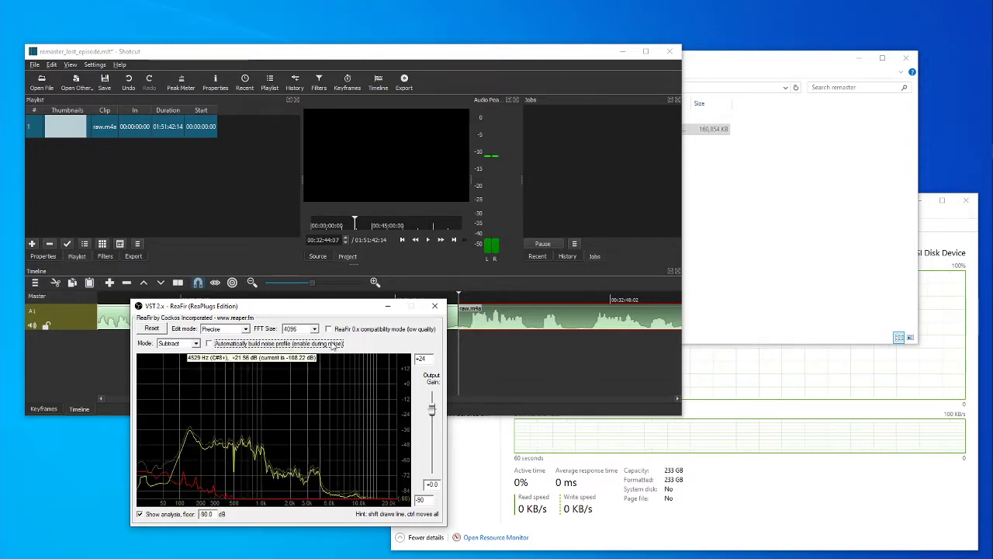
pyautogui.moveTo(314, 311); pyautogui.dragTo(0, 276)
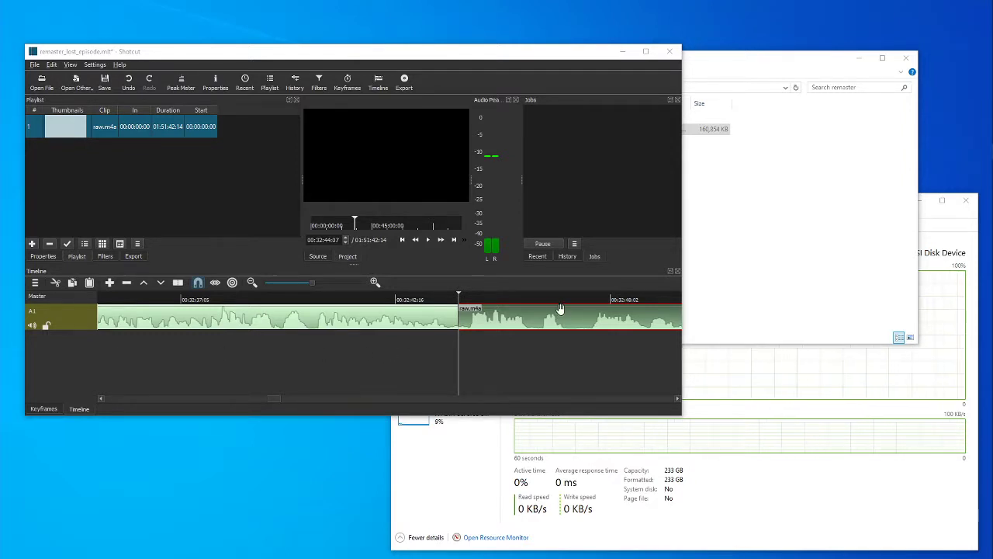
# Return to the Shotcut window and add a second audio track, A2, to the timeline.
pyautogui.click(422, 64)
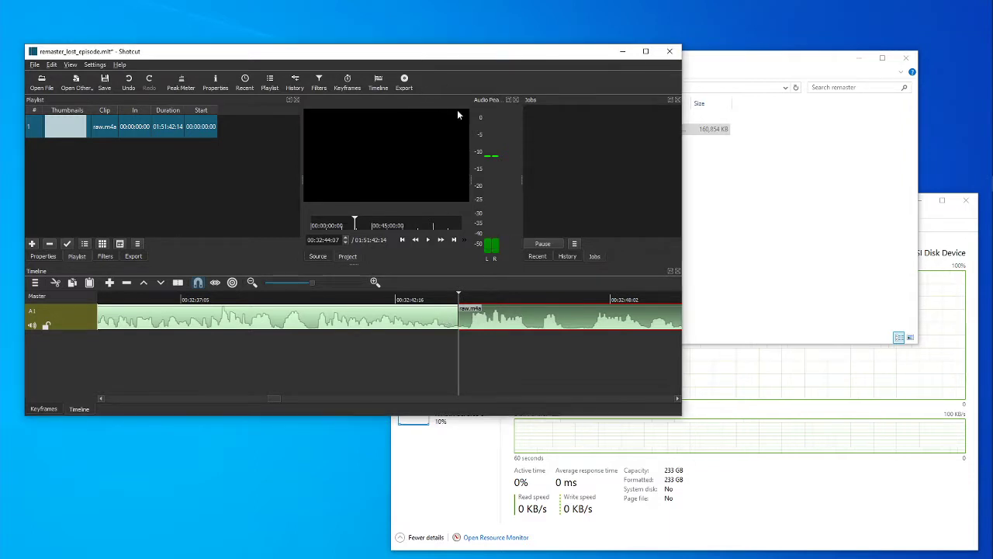
pyautogui.click(34, 283)
pyautogui.click(76, 288)
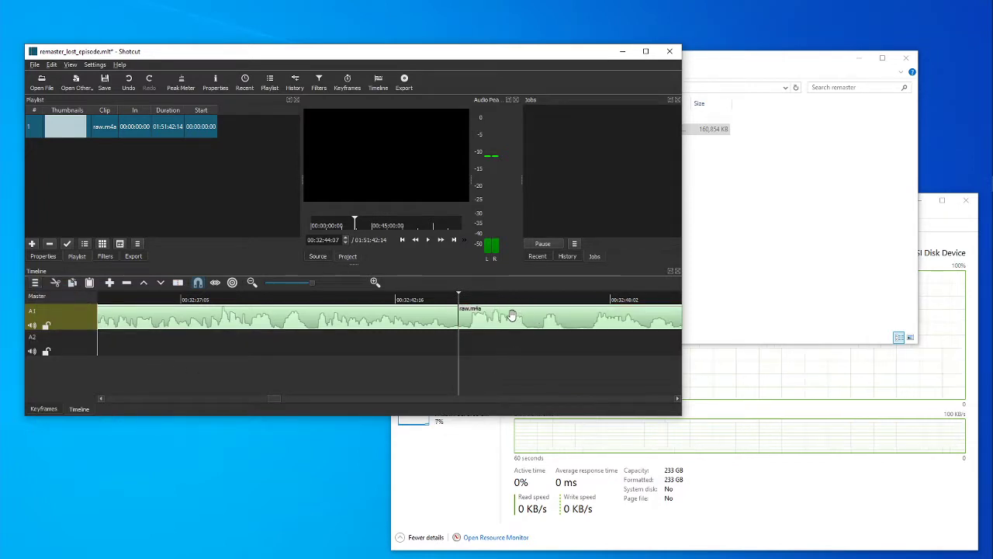
# Move the part of raw.m4a after the split from track A1 to track A2, starting at about 00:26:30.
pyautogui.click(513, 325)
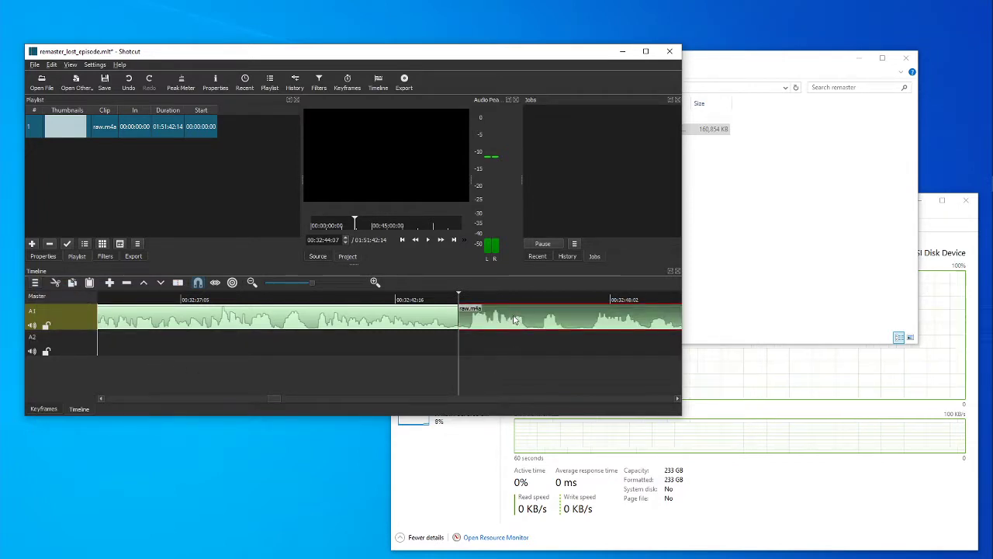
pyautogui.click(281, 285)
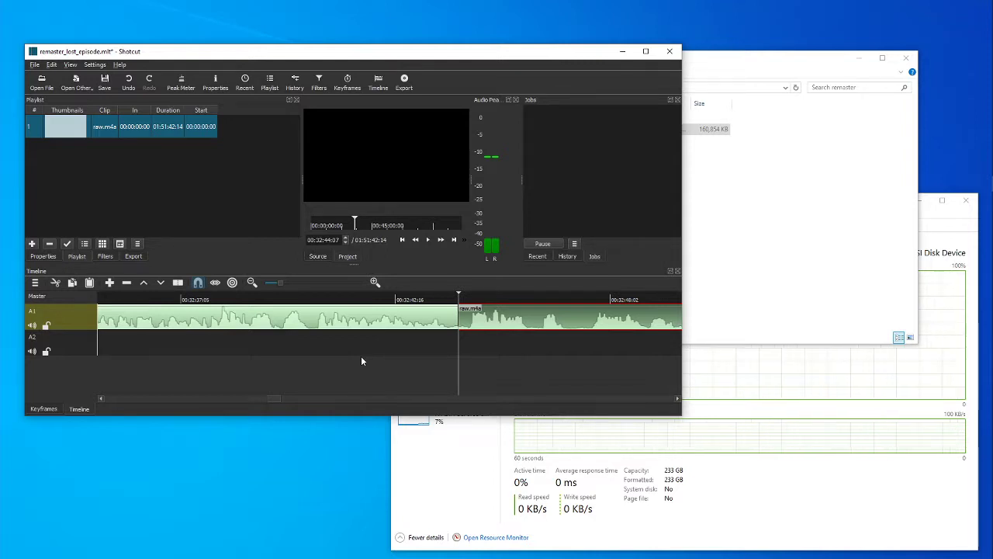
pyautogui.press('-')
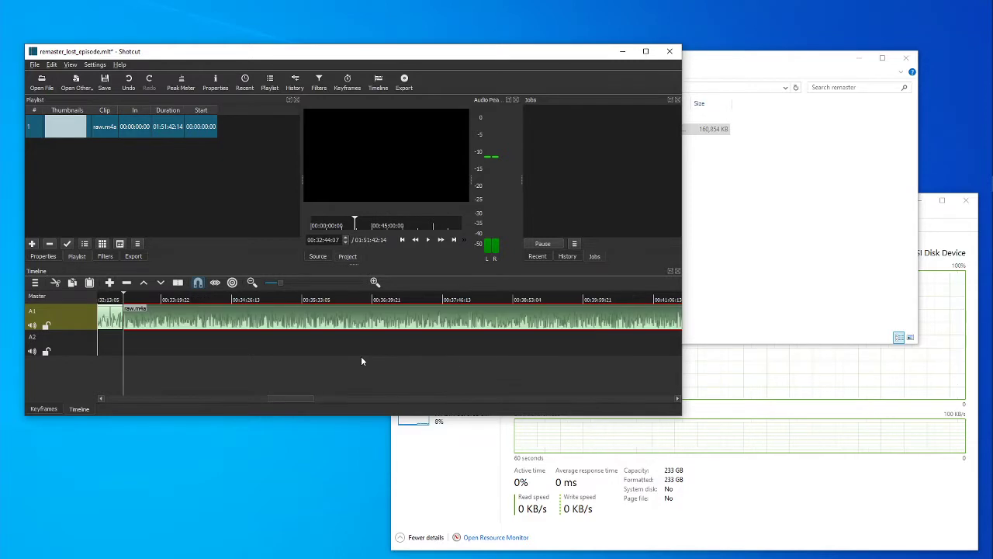
pyautogui.moveTo(308, 398); pyautogui.dragTo(286, 409)
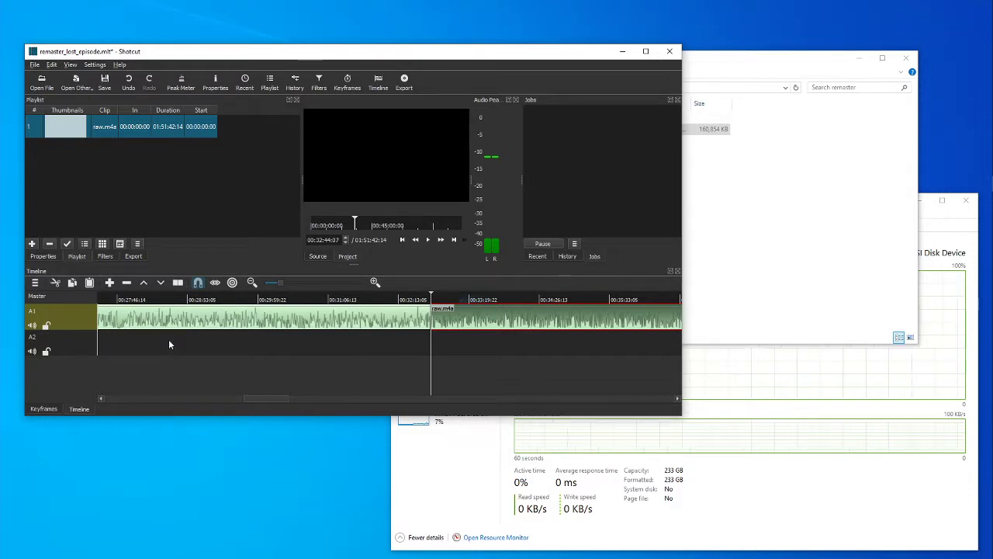
pyautogui.moveTo(170, 340)
pyautogui.mouseDown()
pyautogui.moveTo(138, 336)
pyautogui.moveTo(151, 338)
pyautogui.mouseUp()
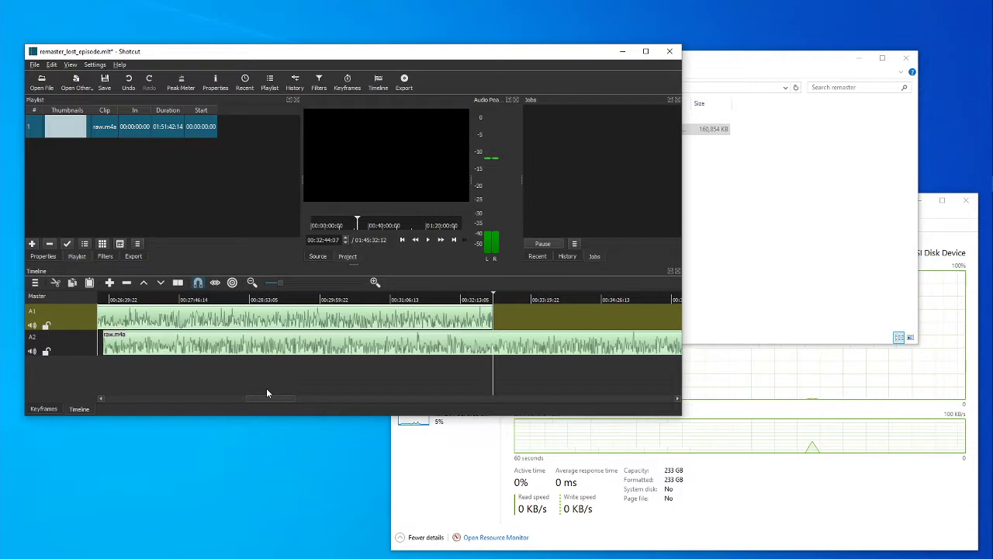
# Shift the raw.m4a clip on track A2 to the start of the timeline, aligned with the A1 clip.
pyautogui.moveTo(261, 398); pyautogui.dragTo(222, 398)
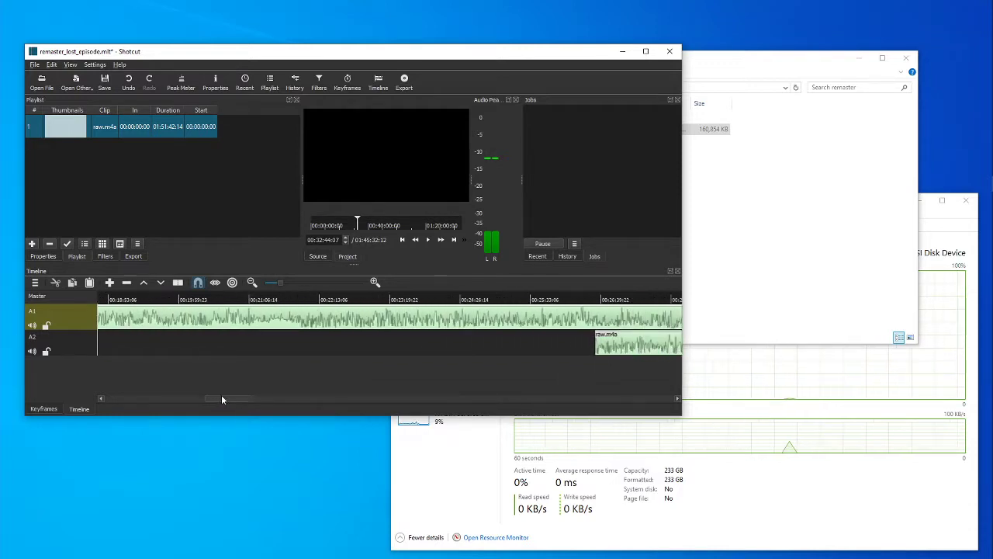
pyautogui.click(274, 287)
pyautogui.moveTo(272, 398); pyautogui.dragTo(113, 375)
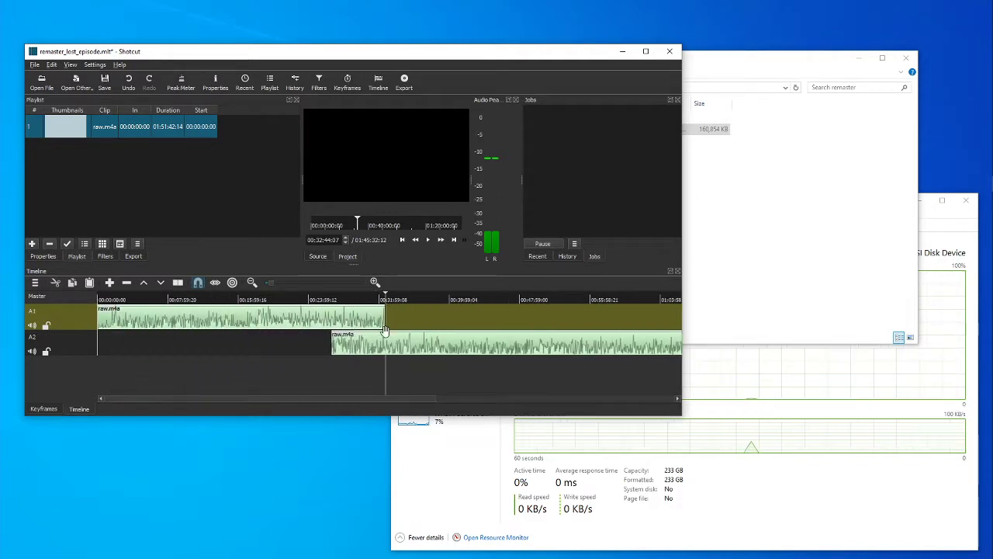
pyautogui.moveTo(340, 347); pyautogui.dragTo(143, 351)
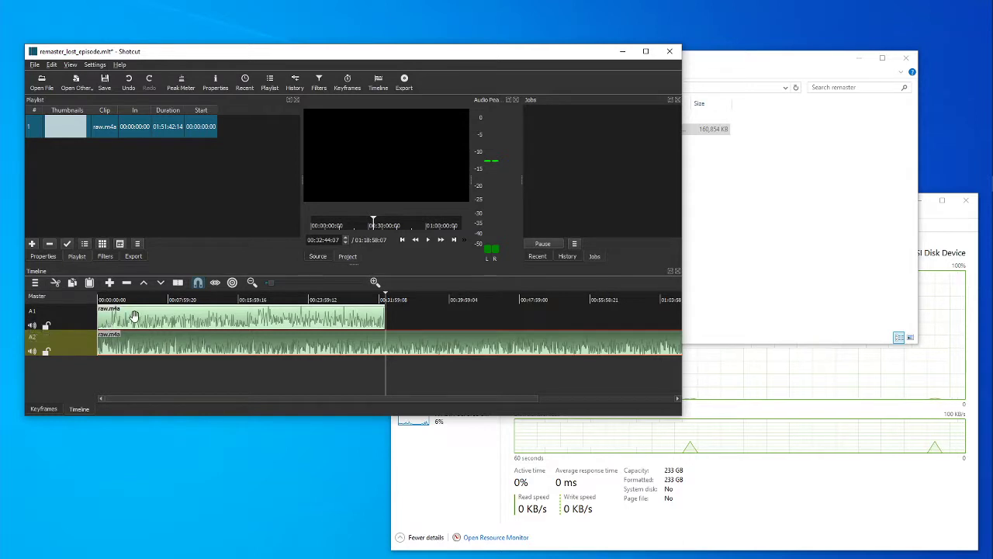
# Mute track A1, place the playhead at 00:30:27:15, and save the project.
pyautogui.click(31, 325)
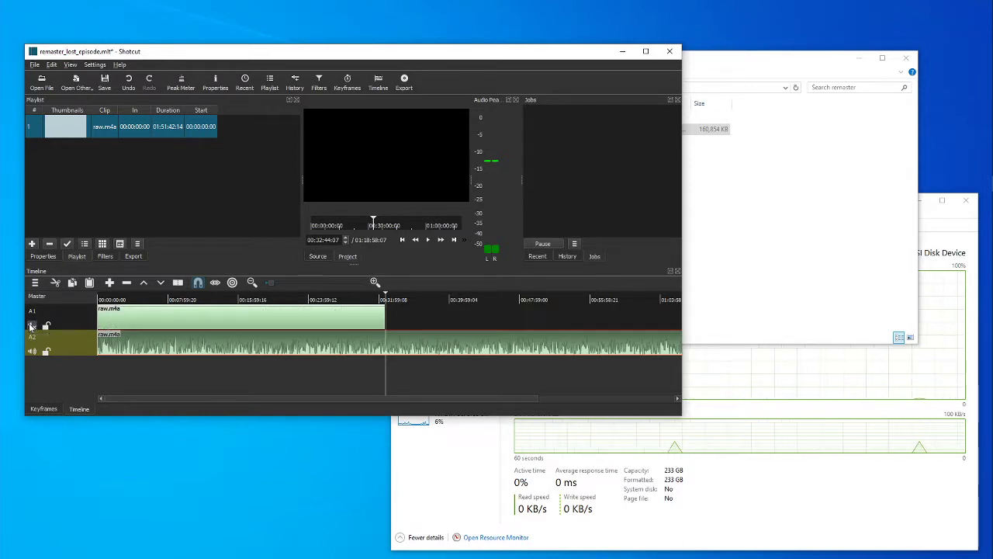
pyautogui.click(374, 366)
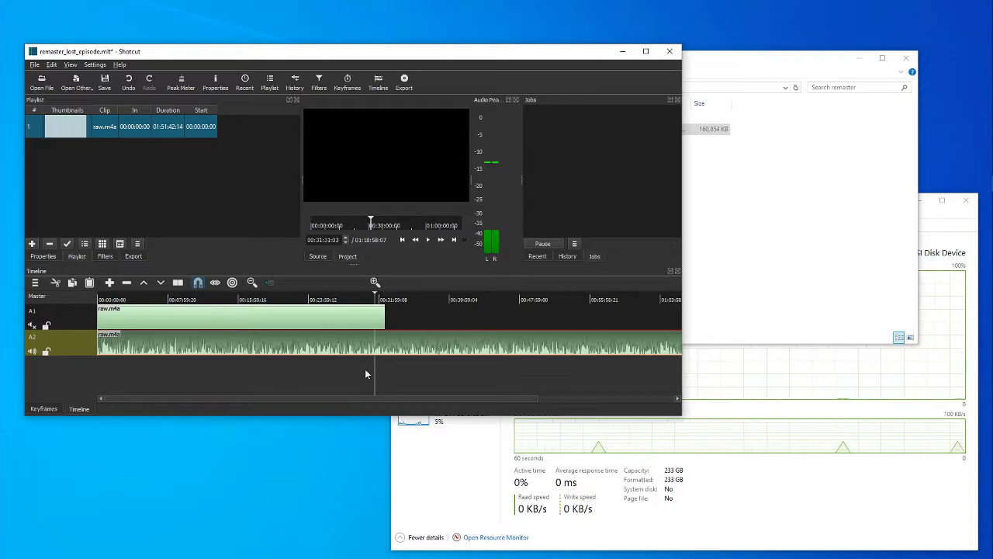
pyautogui.click(366, 371)
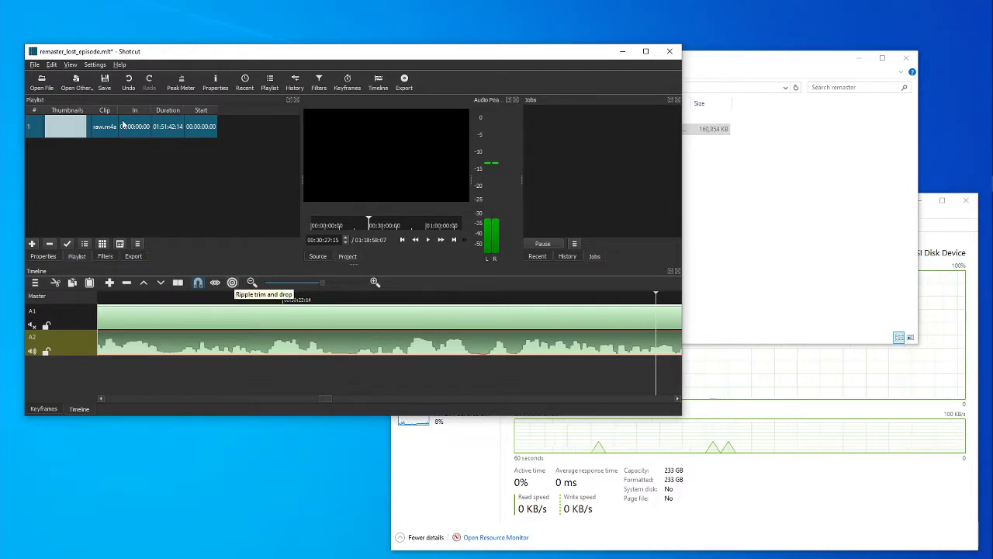
pyautogui.click(105, 84)
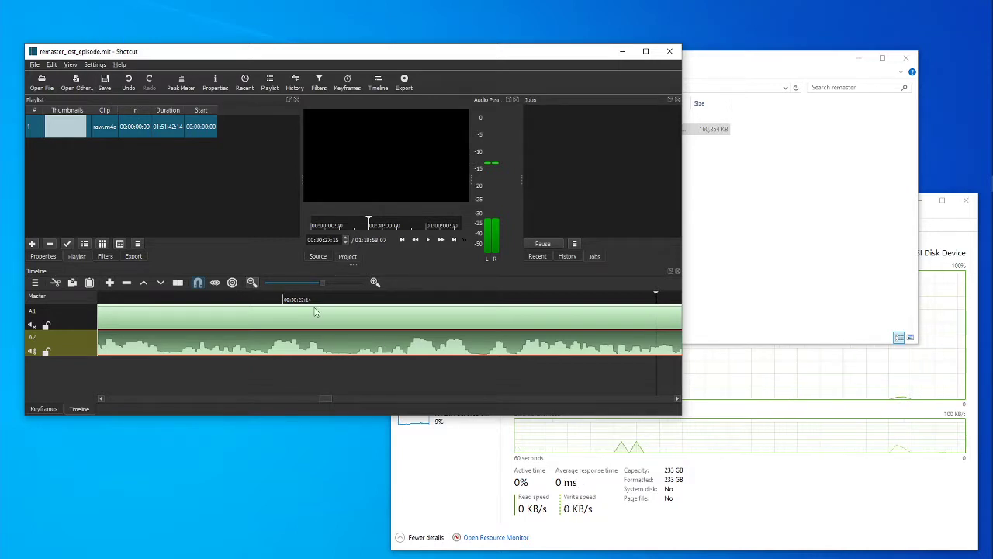
# Split the raw.m4a clip on track A2 at a pause in the audio at 00:29:16:08 and save the project.
pyautogui.moveTo(328, 398); pyautogui.dragTo(320, 399)
pyautogui.click(281, 372)
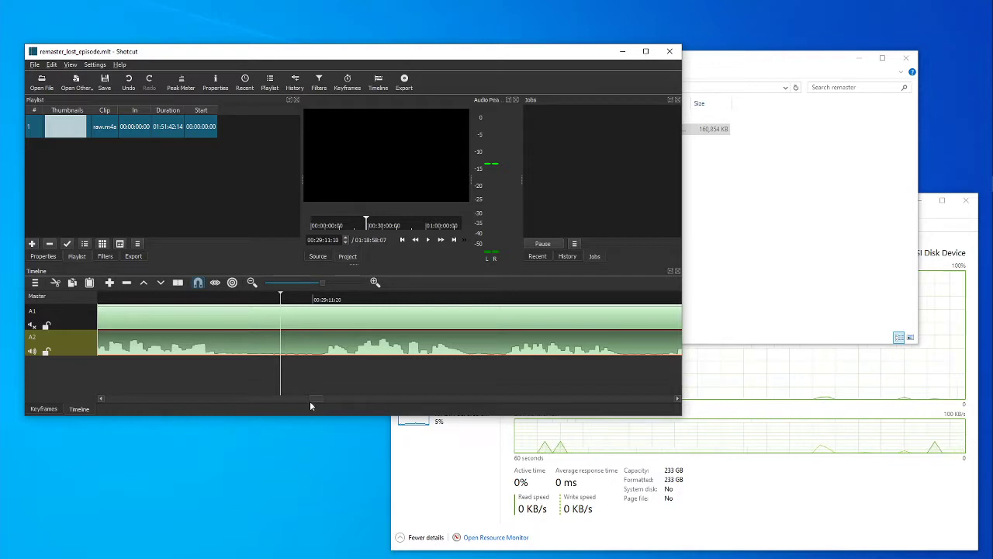
pyautogui.click(275, 380)
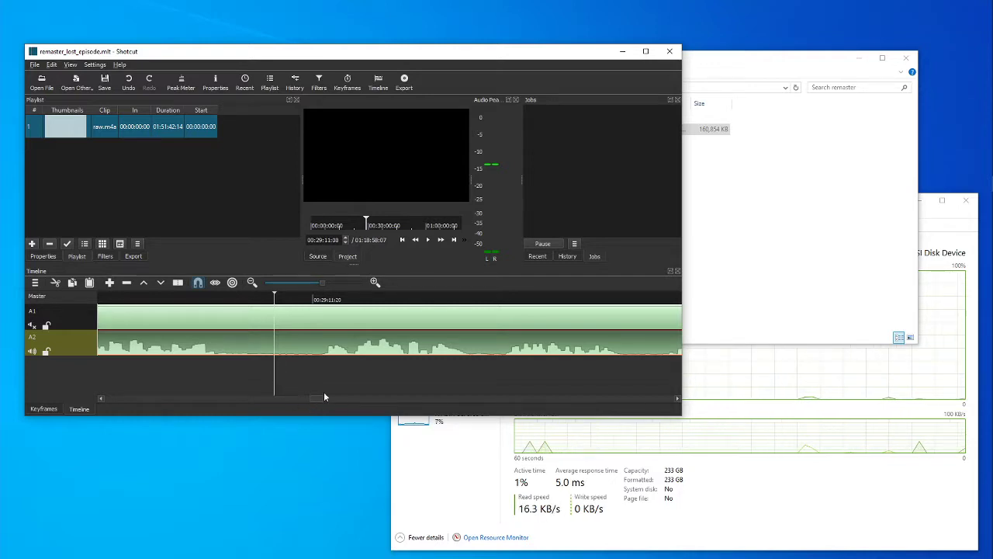
pyautogui.moveTo(315, 401); pyautogui.dragTo(309, 401)
pyautogui.click(210, 378)
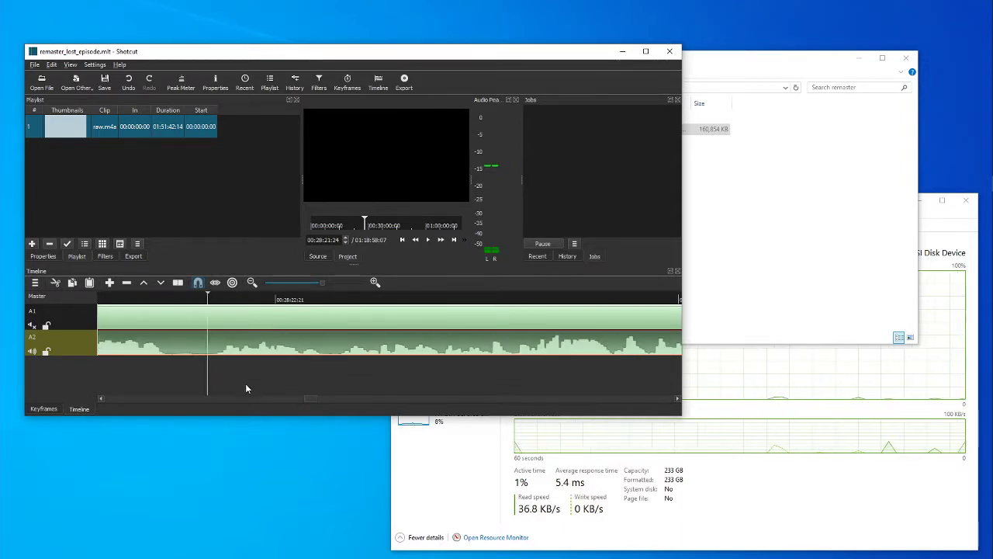
pyautogui.click(428, 240)
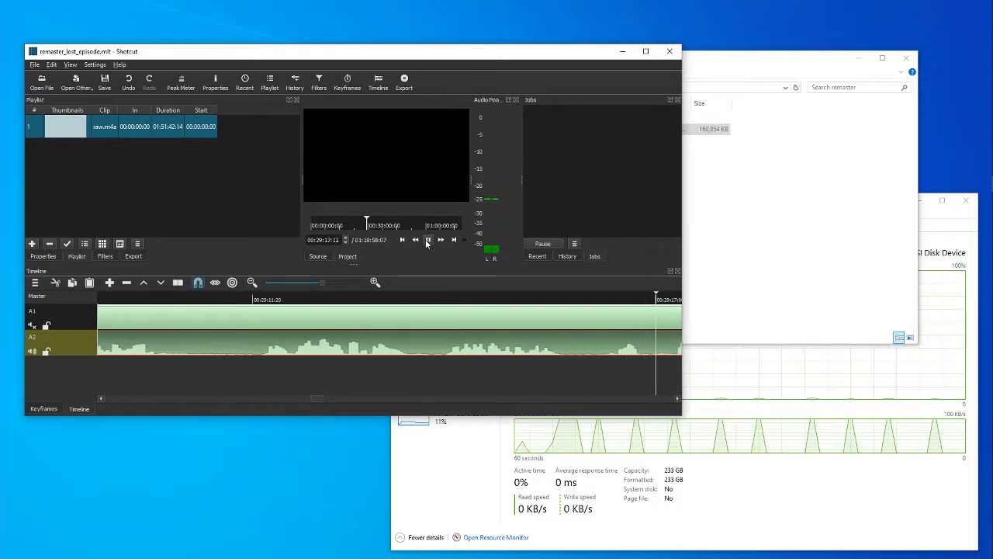
pyautogui.click(426, 243)
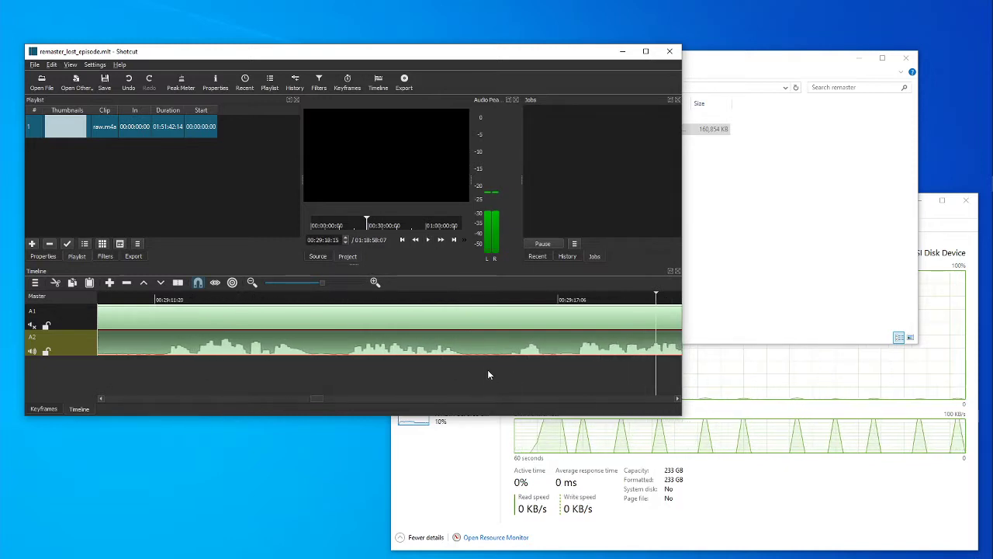
pyautogui.click(487, 372)
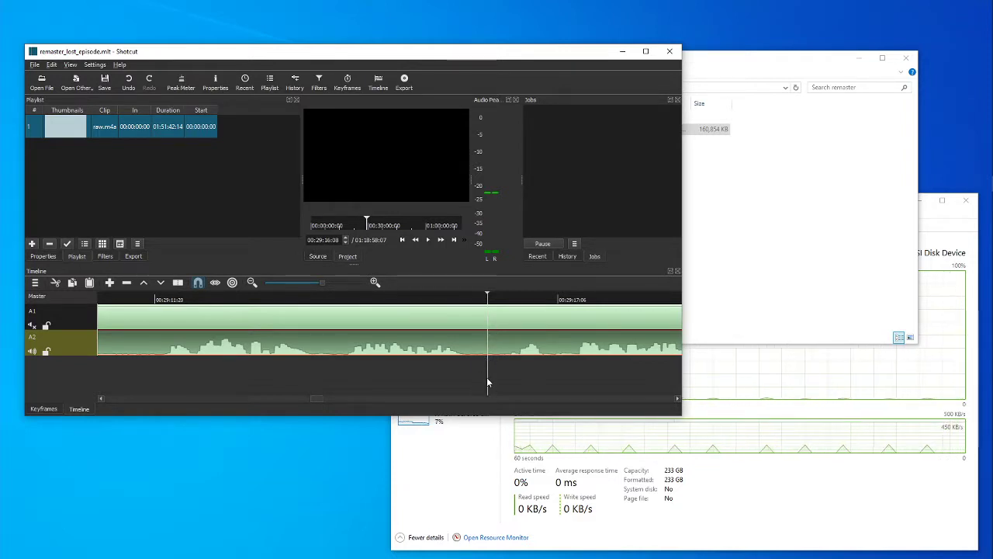
pyautogui.click(177, 283)
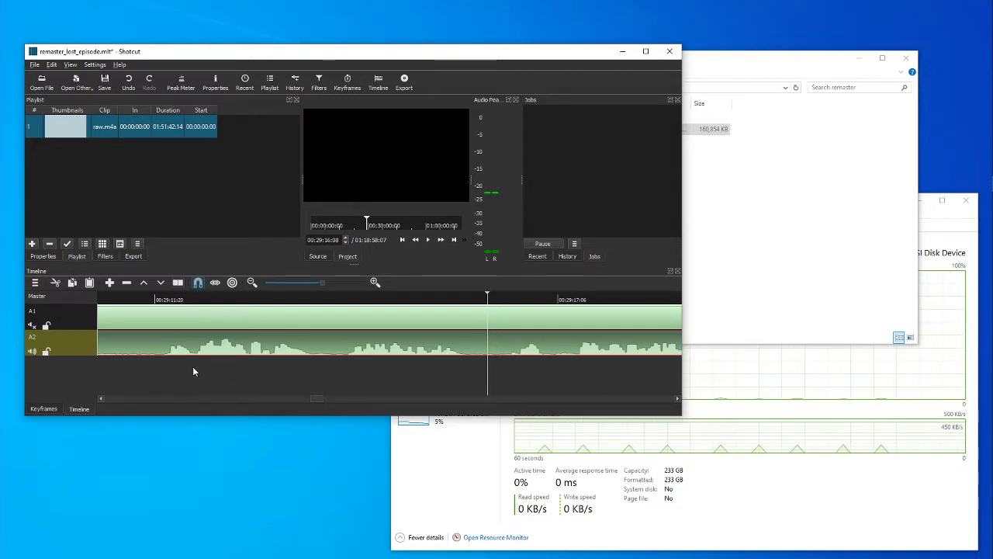
pyautogui.click(217, 355)
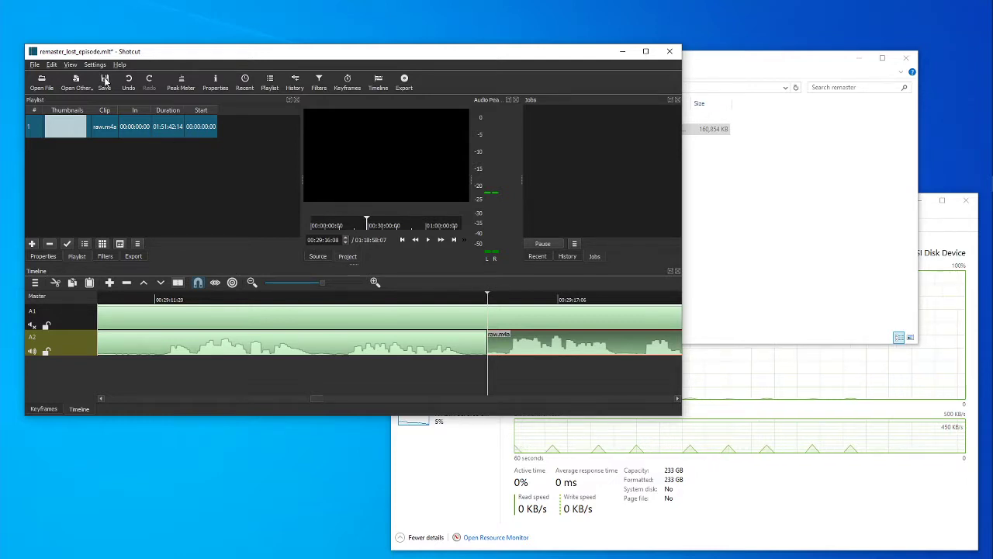
pyautogui.click(103, 82)
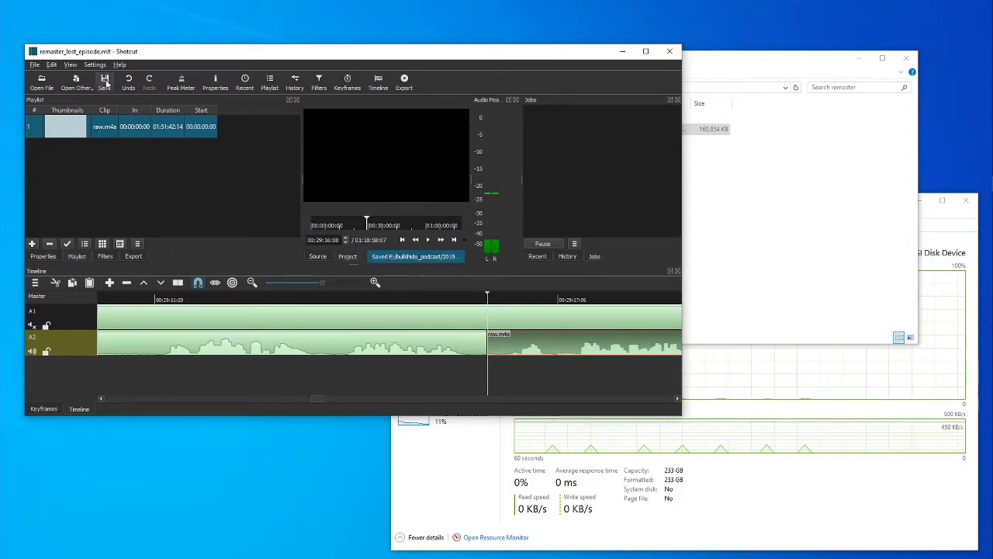
# Add audio track A3 and move the part of raw.m4a after the A2 split to the start of A3.
pyautogui.click(35, 283)
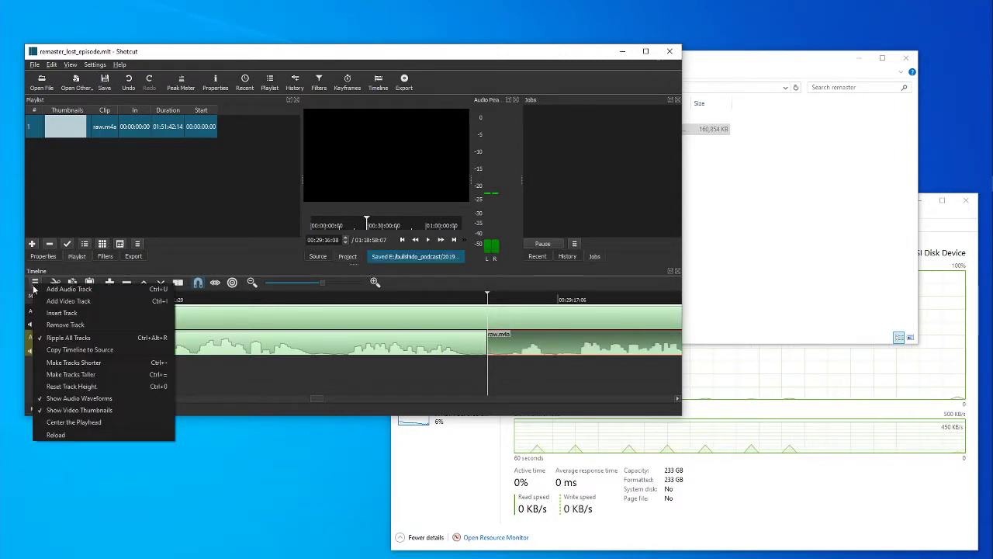
pyautogui.click(48, 288)
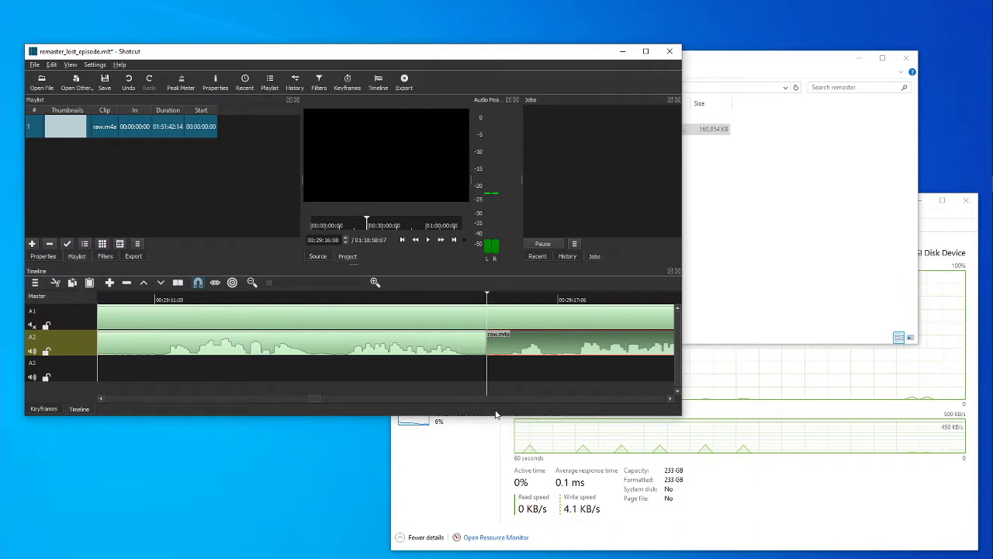
pyautogui.press('0')
pyautogui.moveTo(327, 401); pyautogui.dragTo(186, 392)
pyautogui.moveTo(371, 343); pyautogui.dragTo(92, 366)
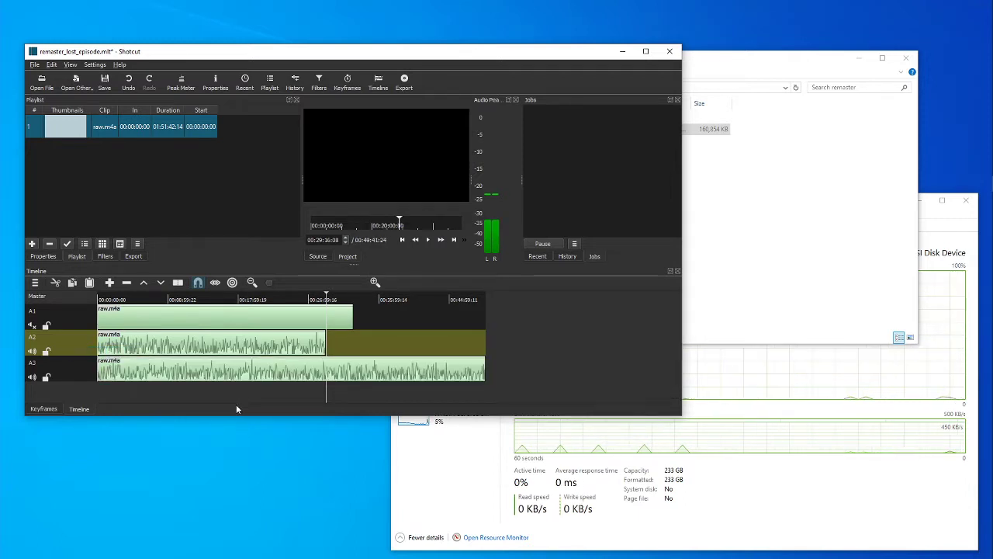
# Unmute track A1 and play all three audio tracks together from 00:08:59:22 to hear how they overlap.
pyautogui.click(32, 351)
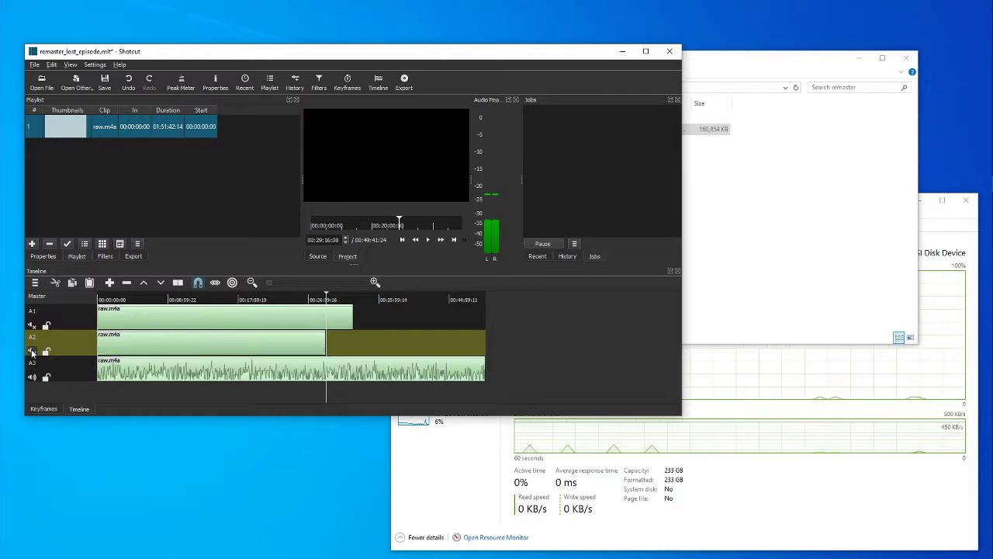
pyautogui.click(32, 351)
pyautogui.click(31, 325)
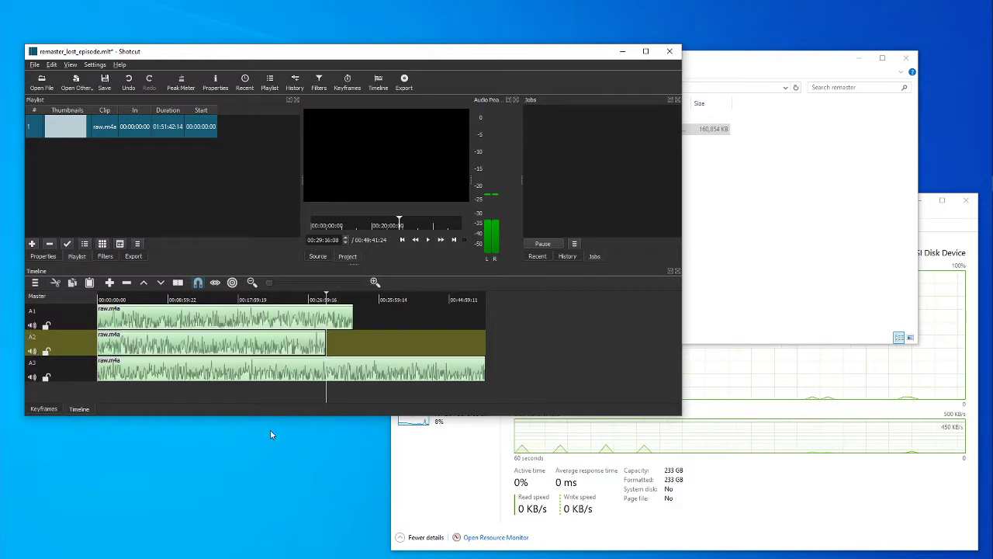
pyautogui.click(169, 394)
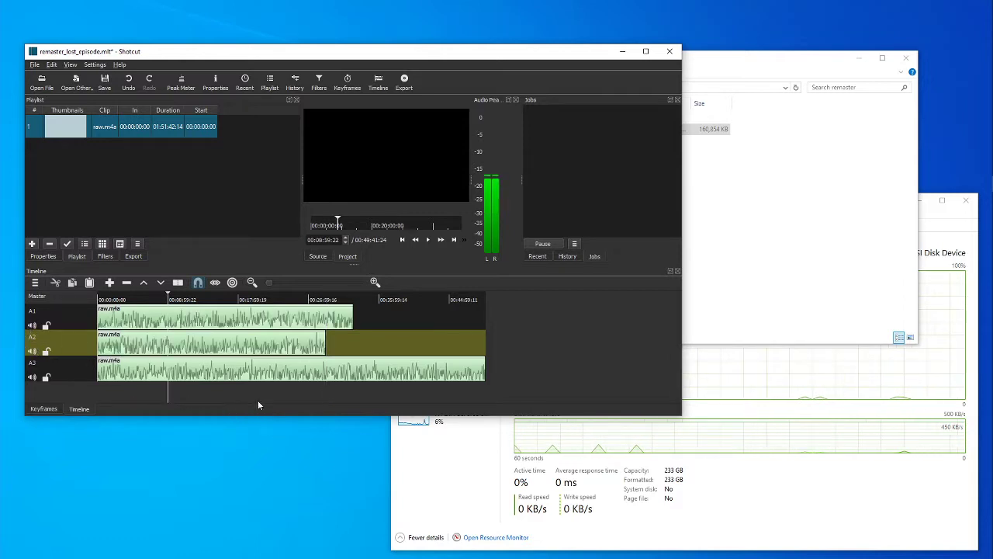
pyautogui.click(426, 241)
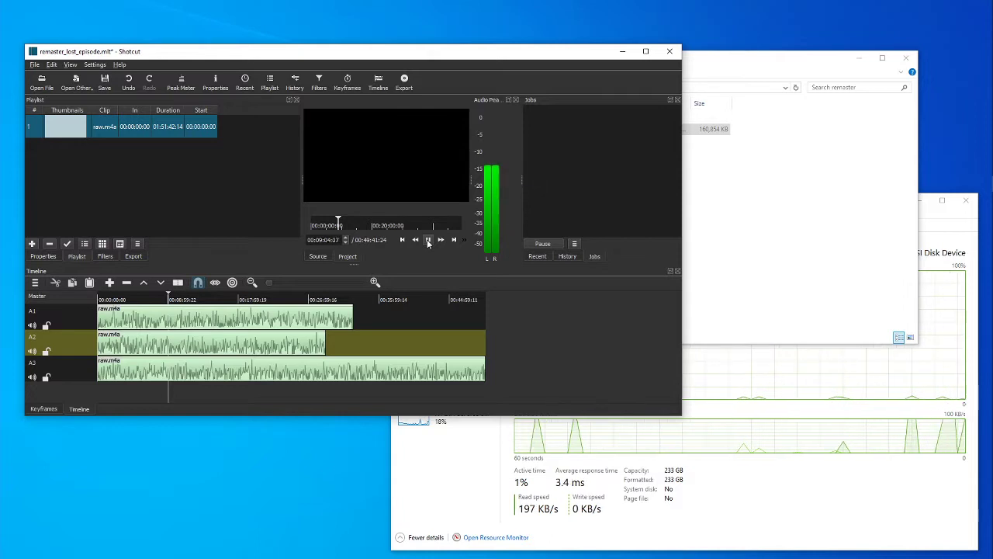
pyautogui.click(428, 241)
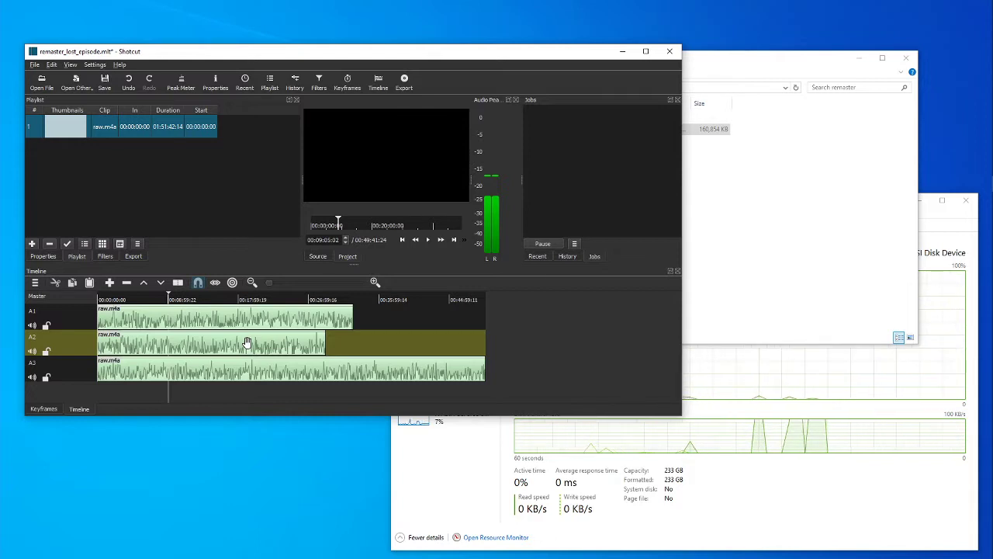
# Move to about 00:28:27 on the timeline and mute tracks A1 and A2 so only A3 is audible.
pyautogui.click(319, 392)
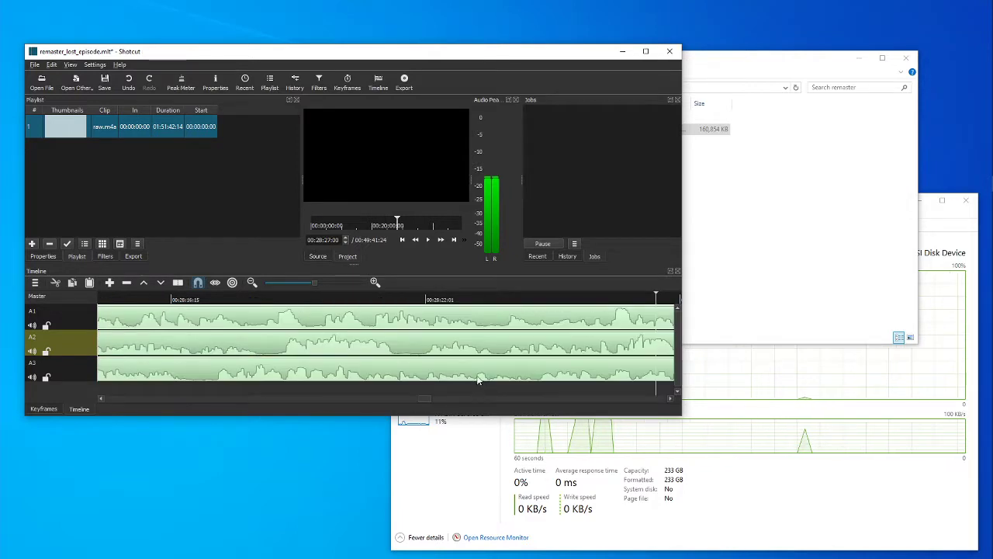
pyautogui.click(32, 325)
pyautogui.click(33, 351)
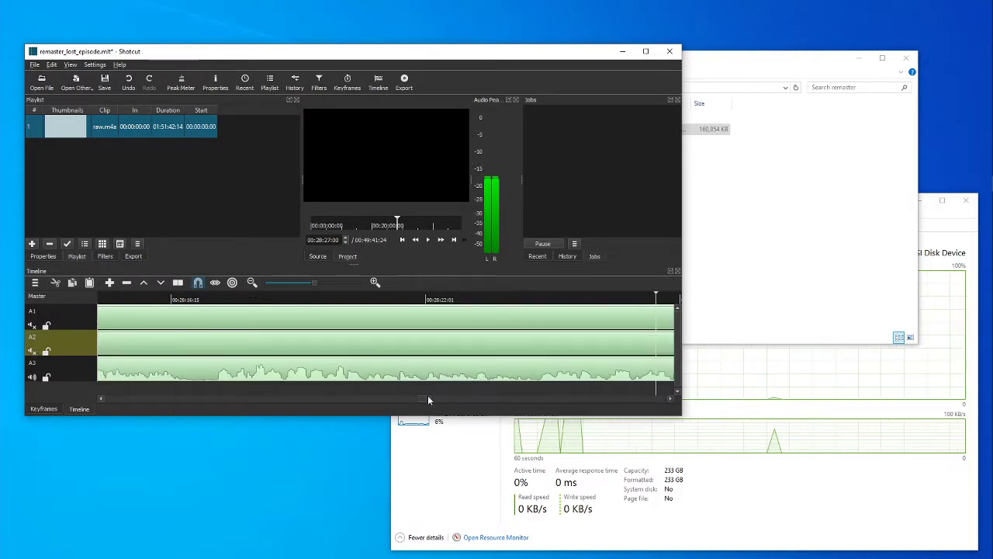
# Examine the A3 waveform and play it from 00:28:38:19 to listen for a pause in the audio.
pyautogui.moveTo(429, 396); pyautogui.dragTo(433, 395)
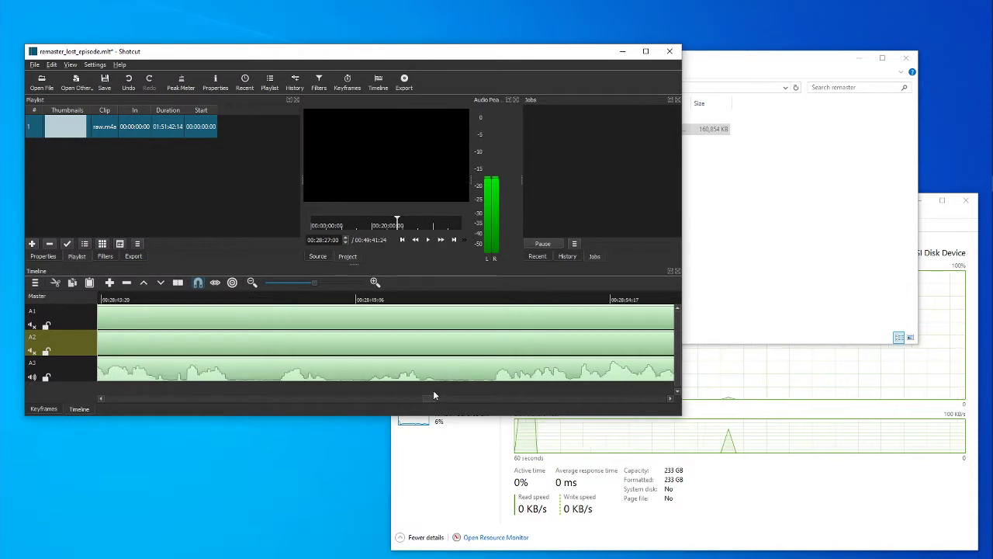
pyautogui.click(269, 395)
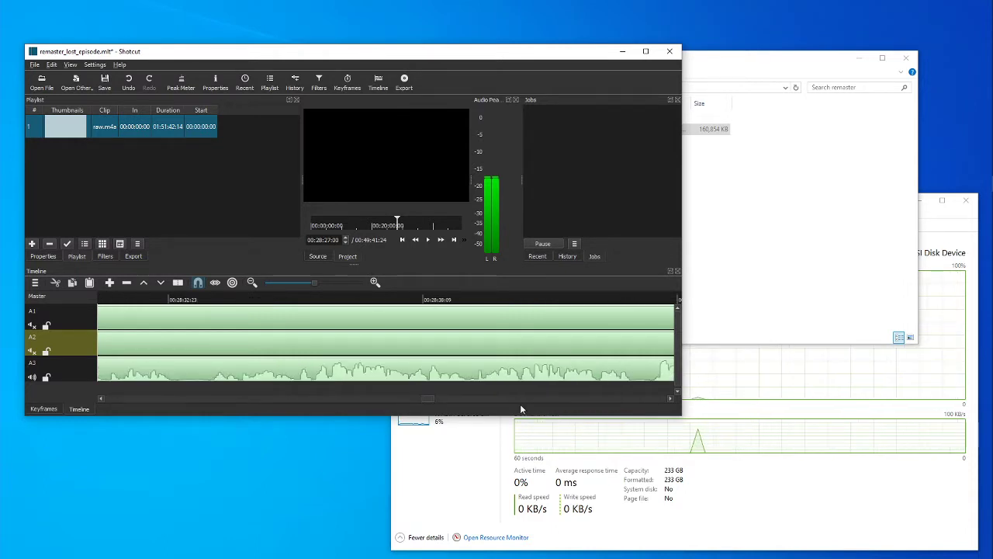
pyautogui.moveTo(427, 398); pyautogui.dragTo(436, 398)
pyautogui.moveTo(440, 401); pyautogui.dragTo(432, 402)
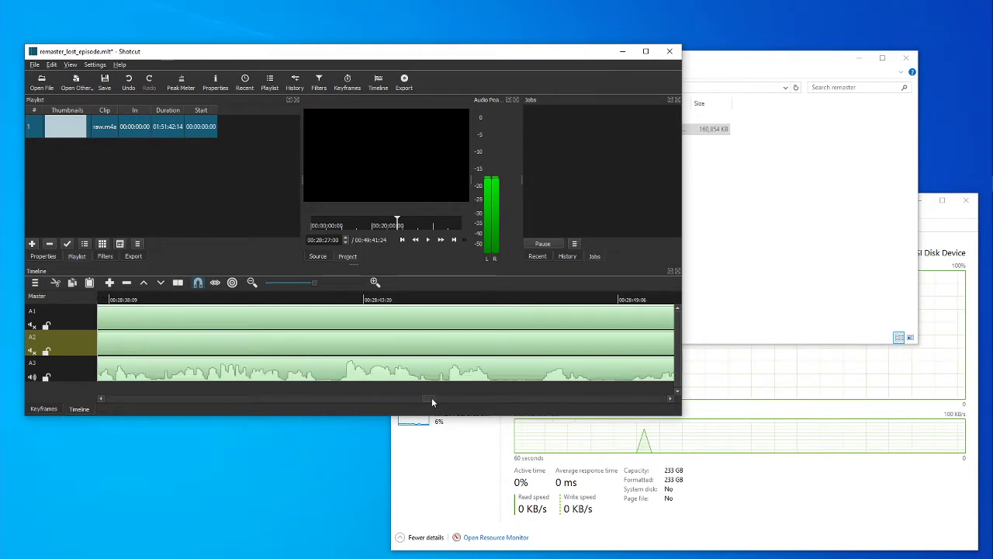
pyautogui.click(517, 384)
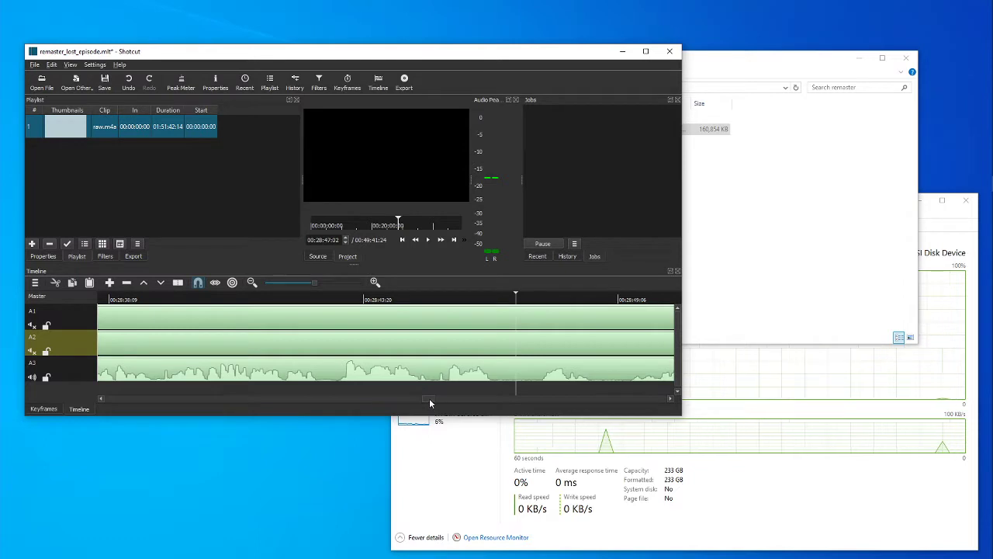
pyautogui.click(126, 385)
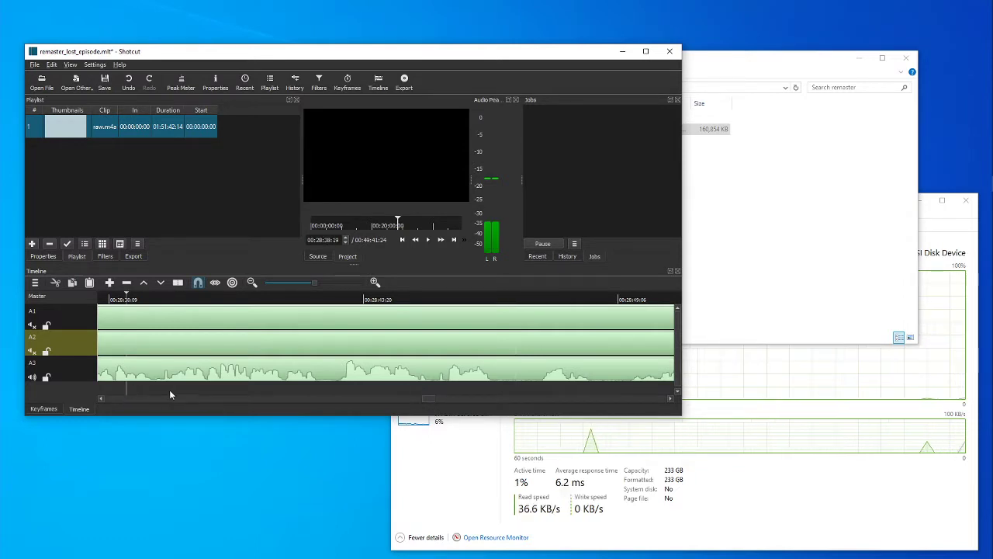
pyautogui.click(427, 240)
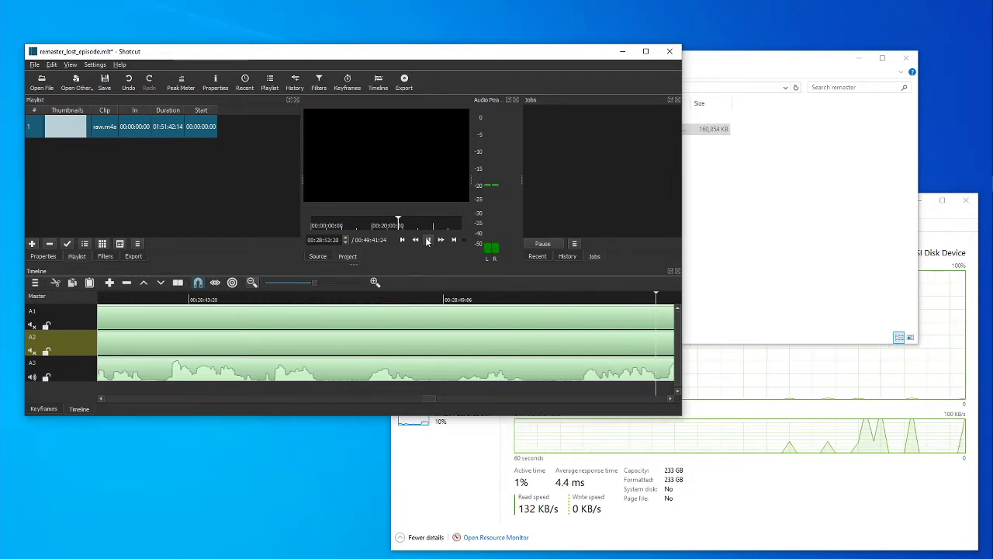
pyautogui.click(427, 240)
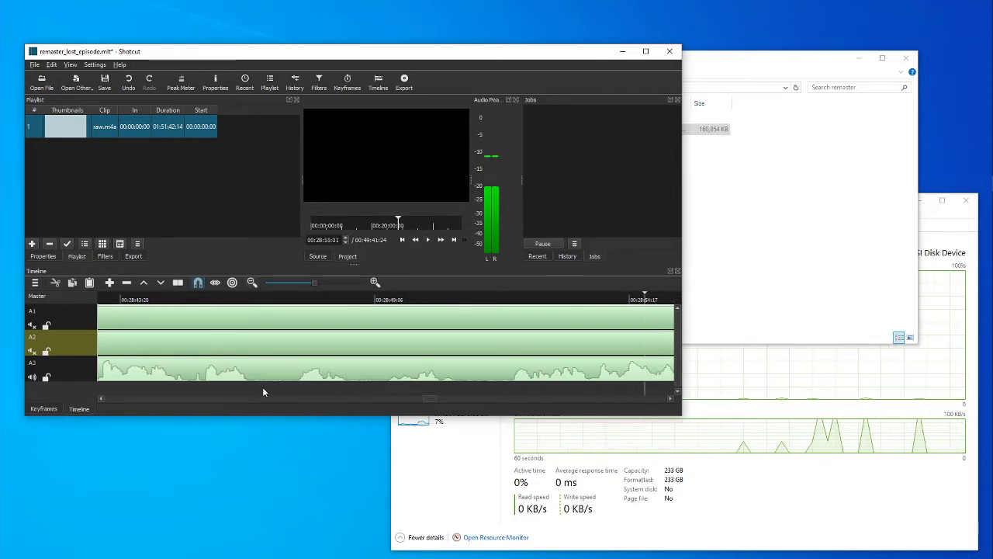
# Replay track A3 from 00:28:45:07 and place the playhead in the quiet gap at 00:28:47:02.
pyautogui.click(374, 395)
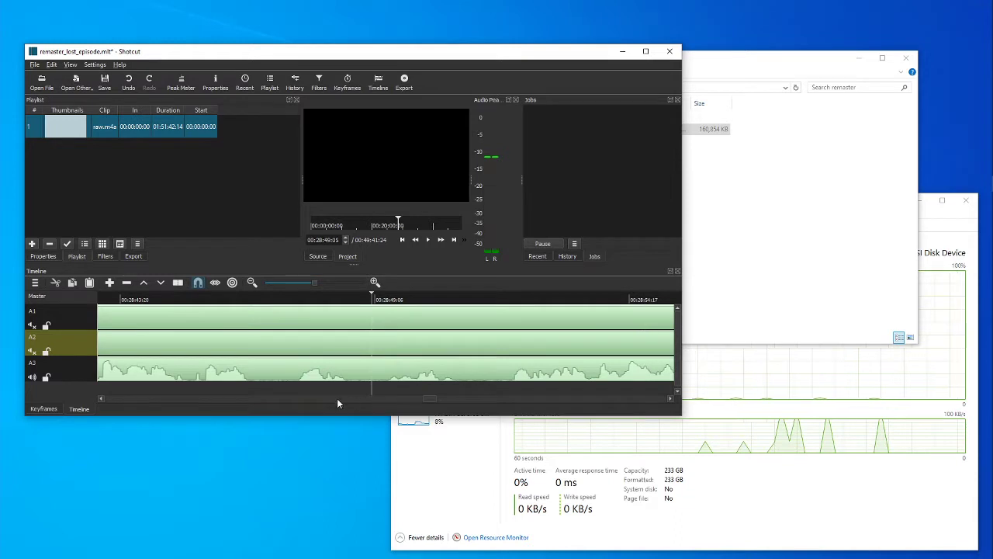
pyautogui.click(189, 391)
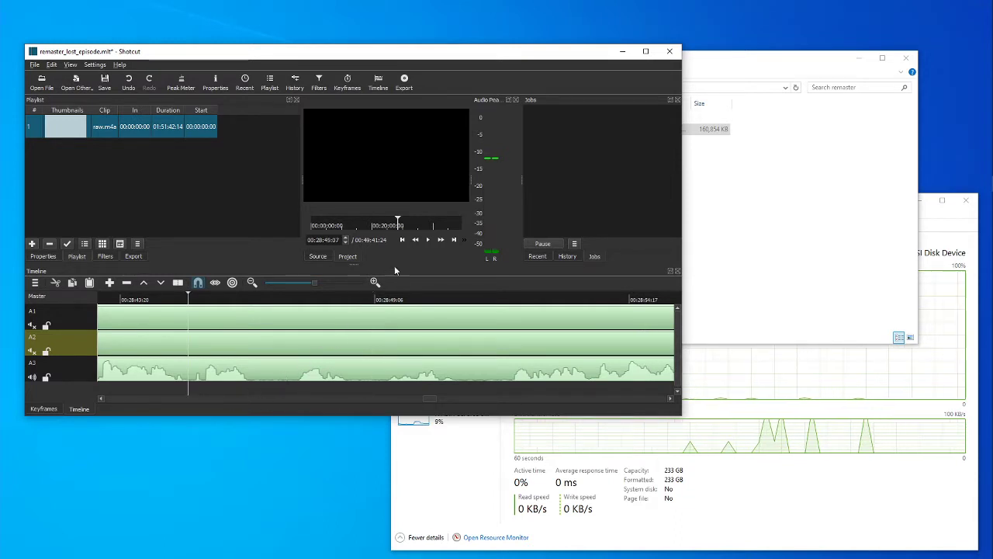
pyautogui.click(429, 241)
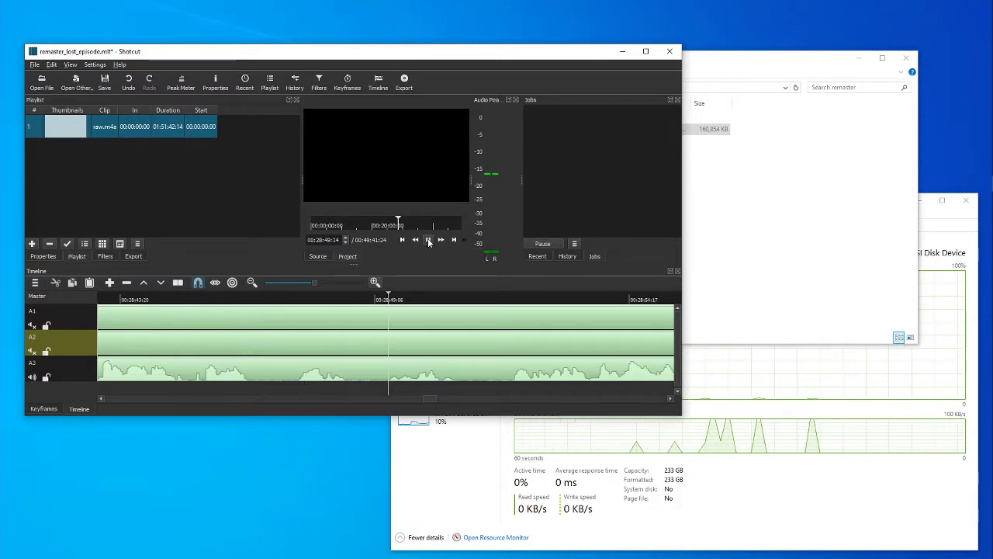
pyautogui.press('k')
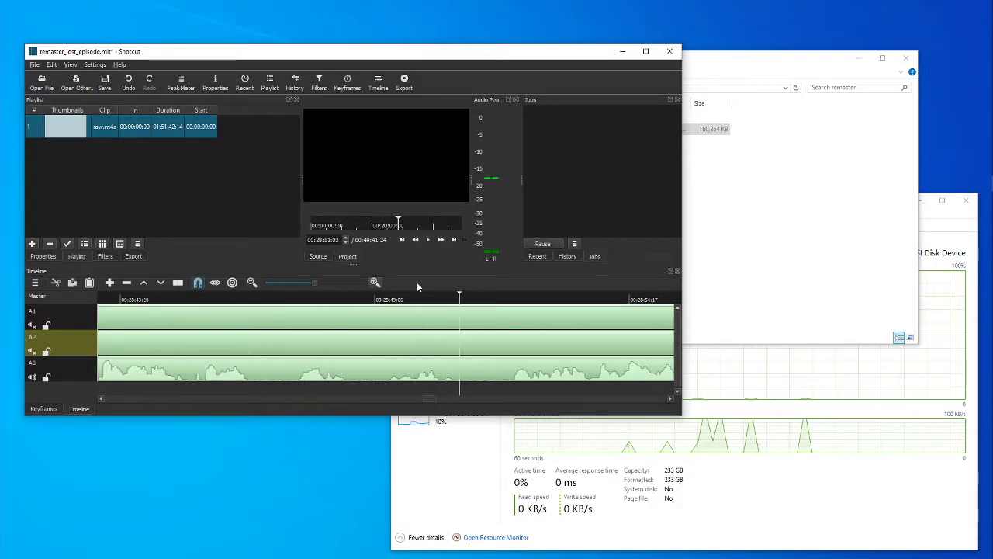
pyautogui.click(274, 389)
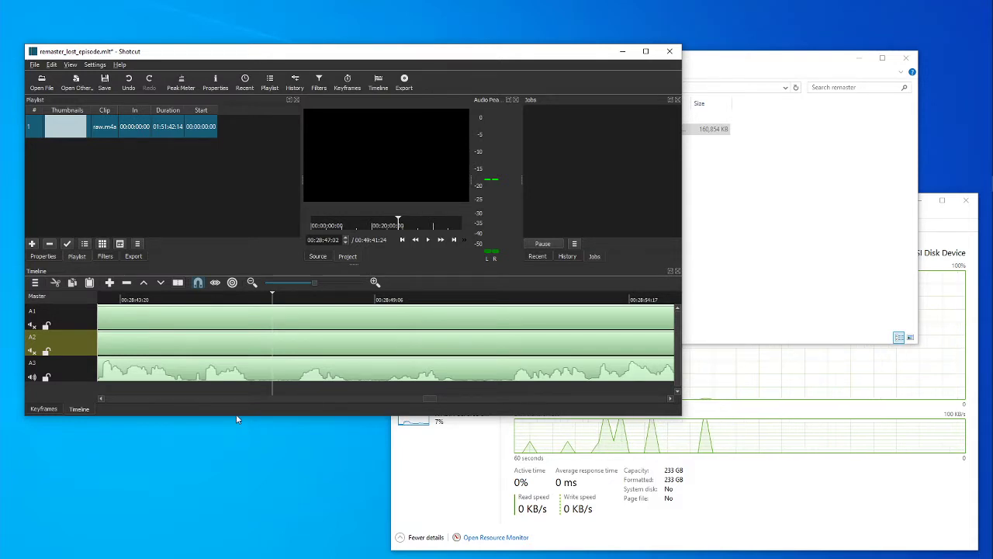
# Split the raw.m4a clip on track A3 at 00:28:47:02, leaving the A2 clip whole.
pyautogui.press('s')
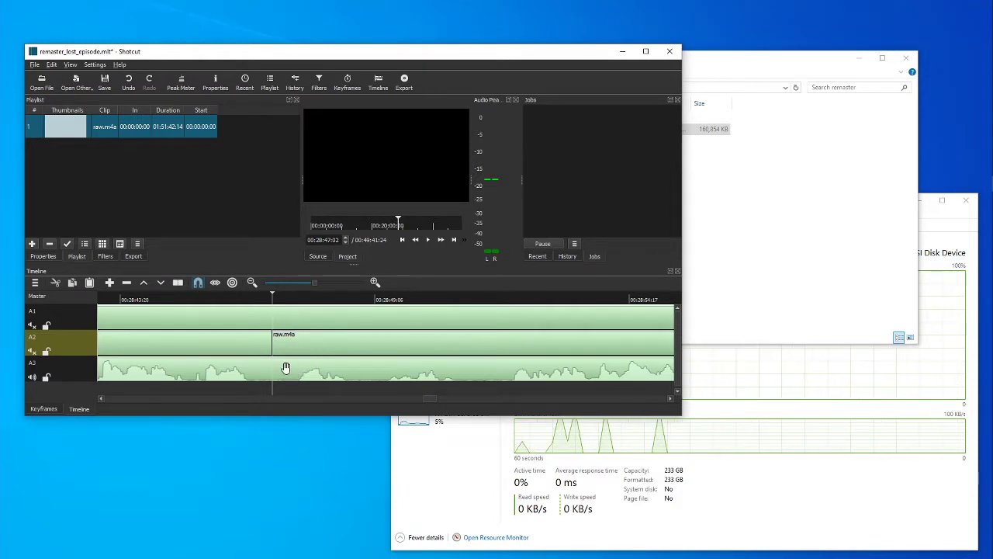
pyautogui.hotkey('ctrl', 'z')
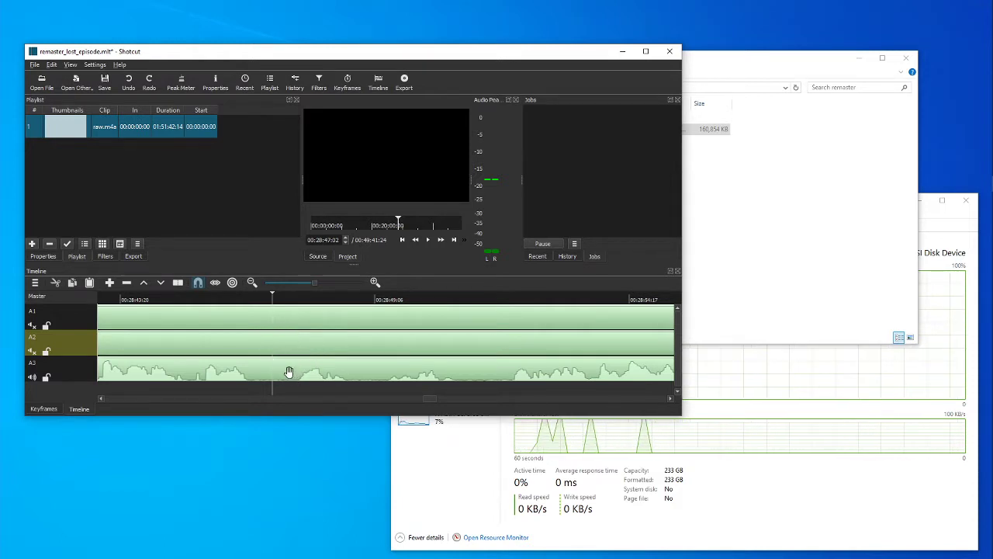
pyautogui.click(288, 371)
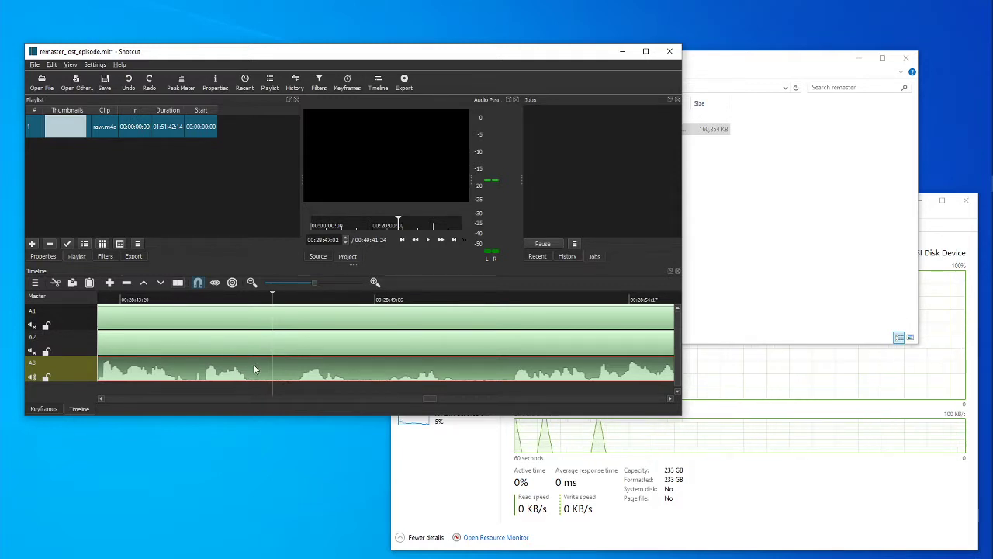
pyautogui.press('s')
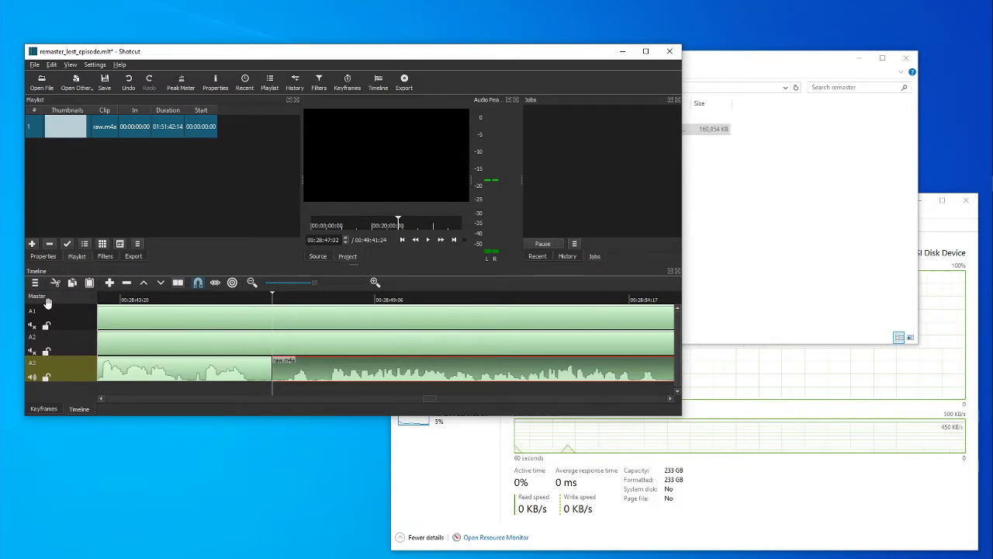
# Add a fourth audio track and enlarge the window and timeline area to fit all four tracks.
pyautogui.rightClick(48, 304)
pyautogui.click(77, 310)
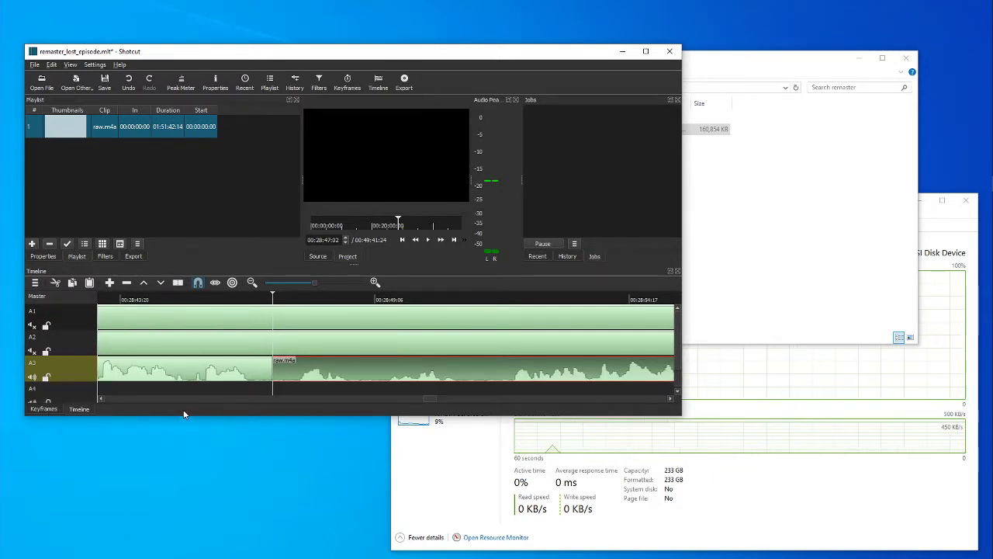
pyautogui.moveTo(184, 415); pyautogui.dragTo(183, 501)
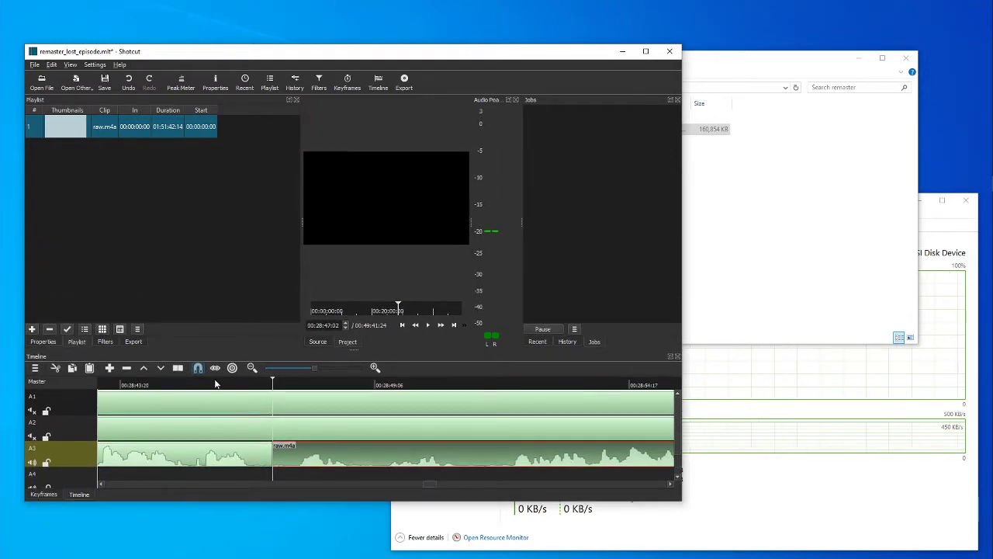
pyautogui.moveTo(257, 349); pyautogui.dragTo(259, 271)
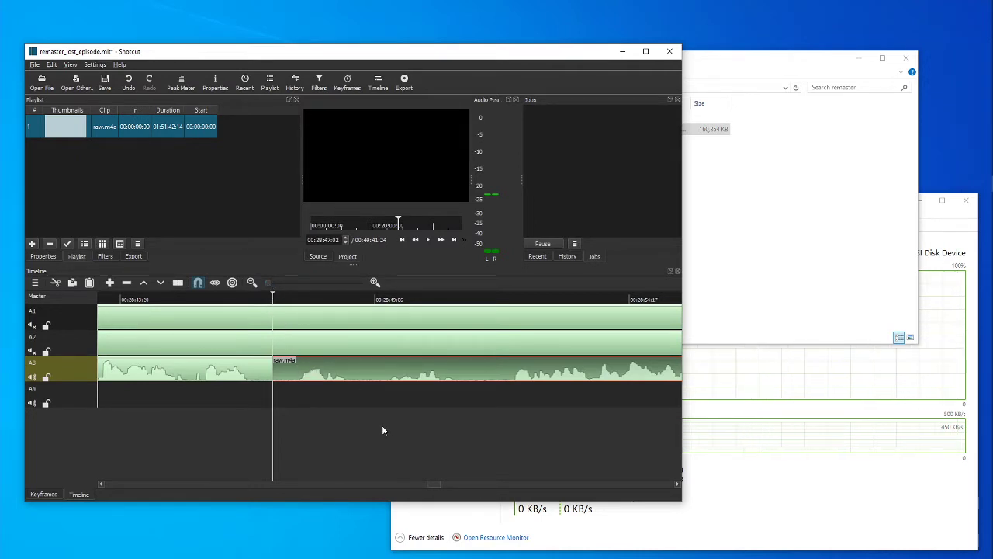
# Fit the whole timeline in view and move the second part of the A3 clip to the start of track A4.
pyautogui.press('0')
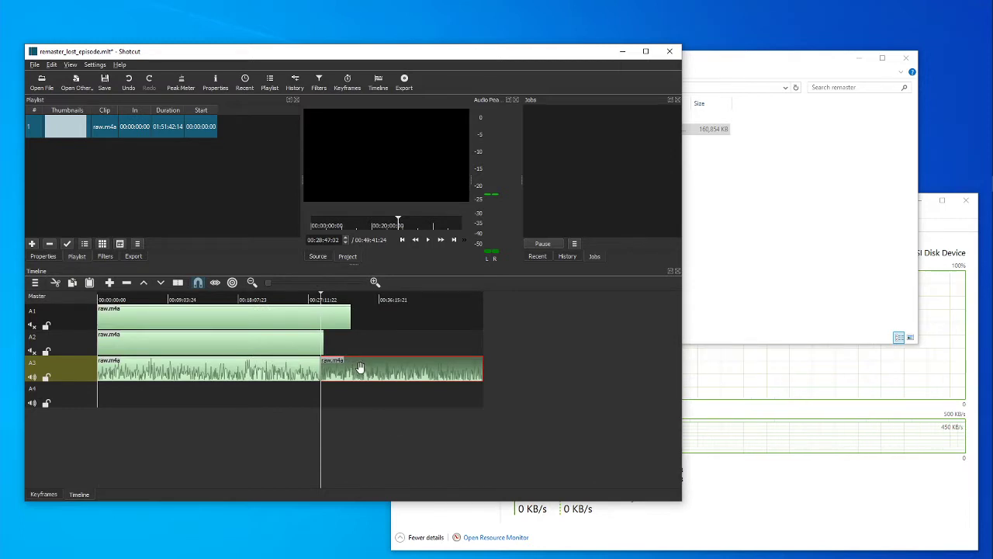
pyautogui.moveTo(358, 371); pyautogui.dragTo(117, 400)
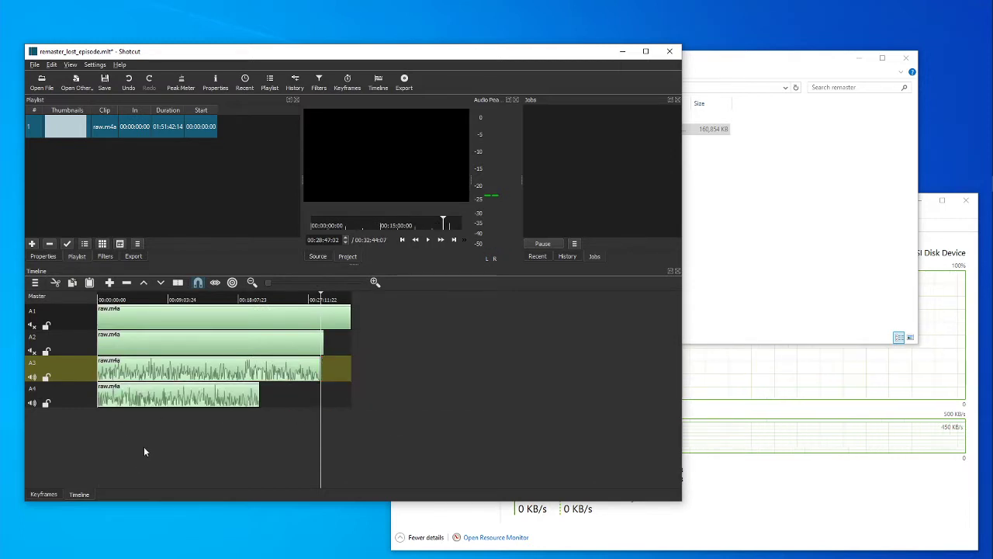
# Mute tracks A3 and A4, unmute A1 so it alone is audible, and move the playhead back to 00:20:54:22.
pyautogui.click(32, 377)
pyautogui.click(32, 403)
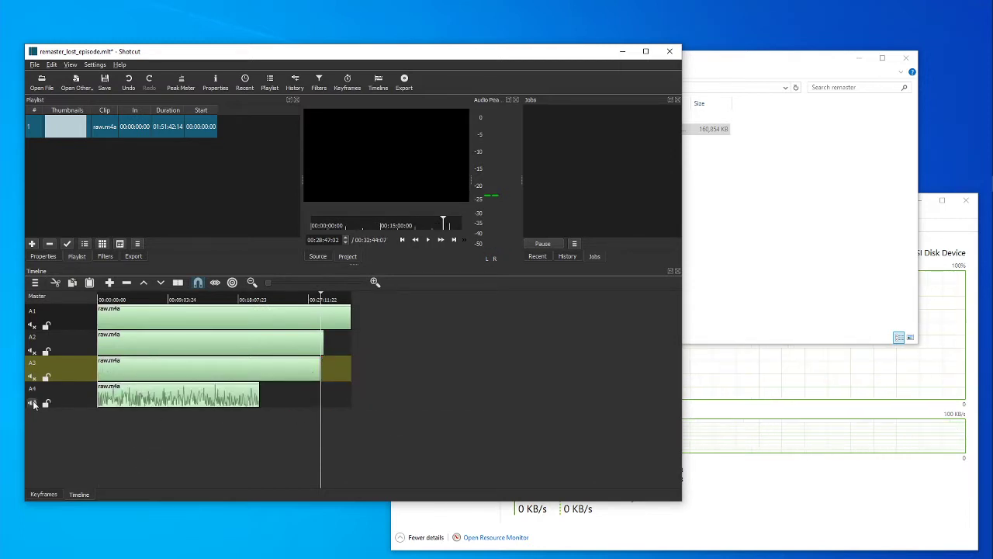
pyautogui.click(32, 325)
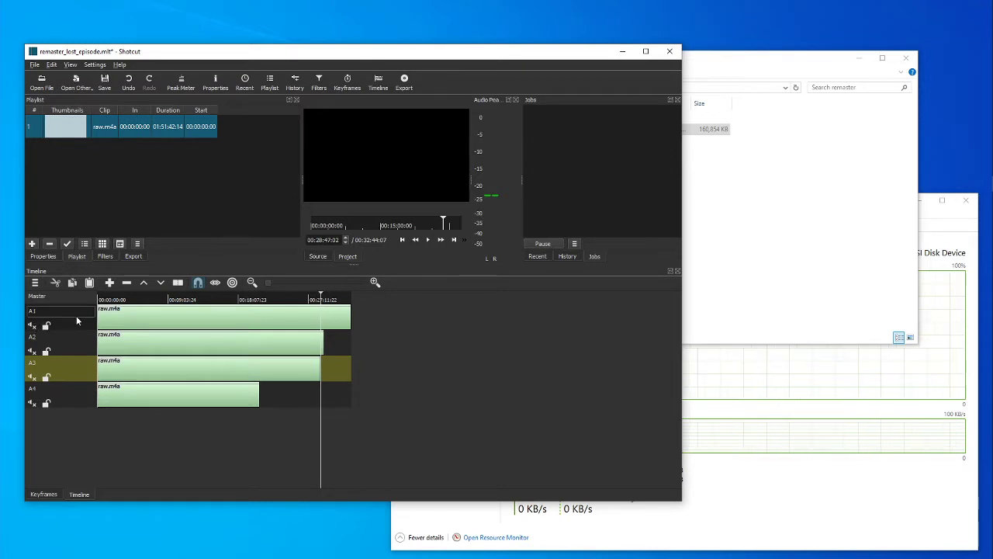
pyautogui.click(76, 324)
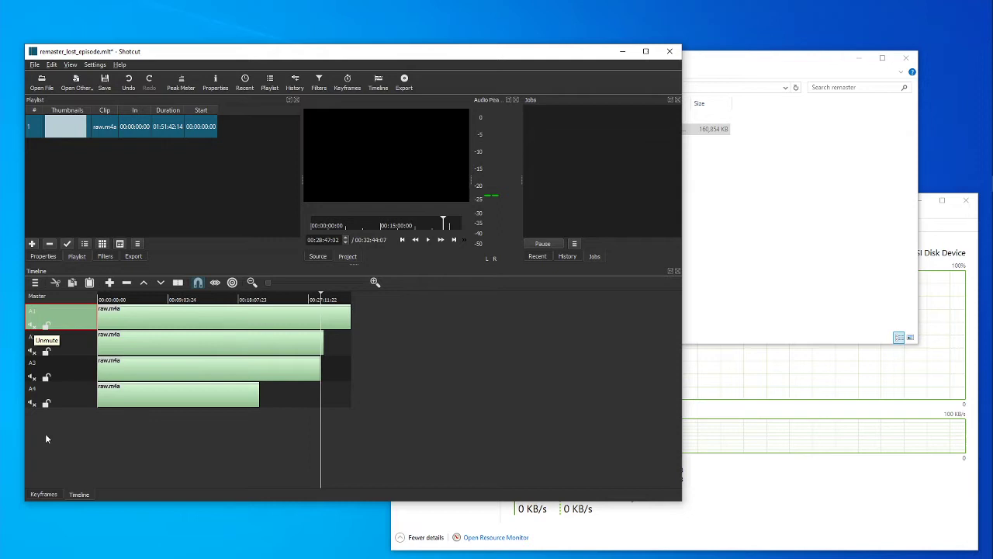
pyautogui.click(32, 326)
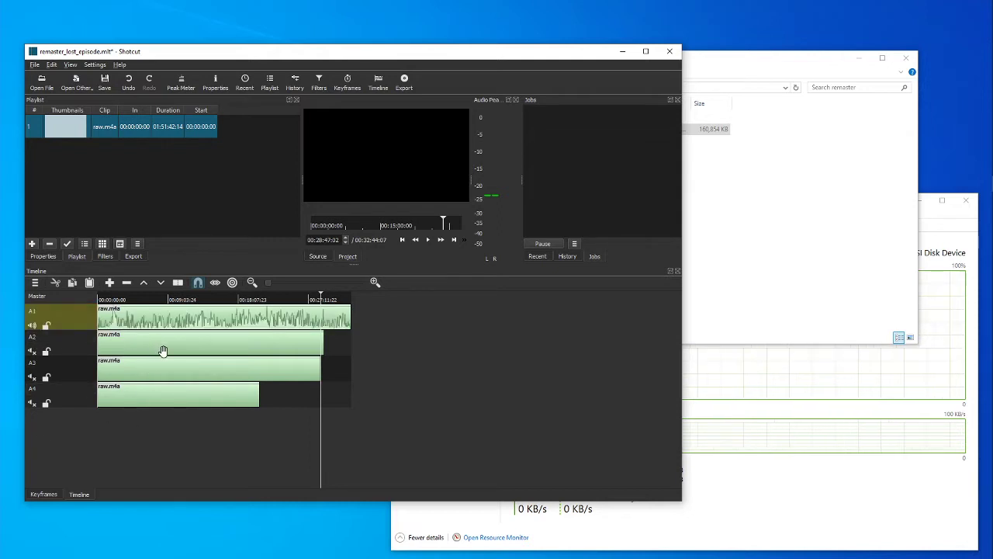
pyautogui.click(402, 240)
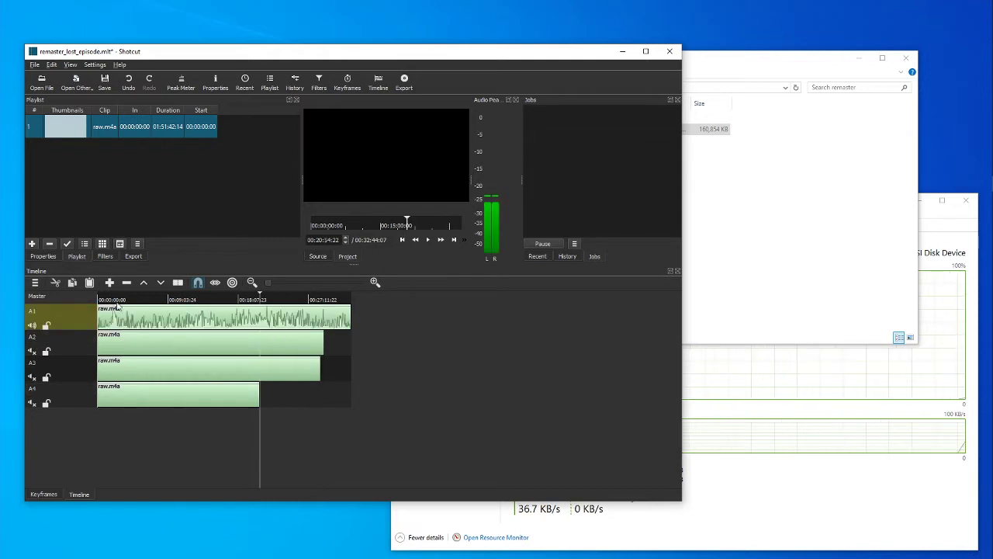
# Choose the WAV audio preset for exporting the timeline and start the file export.
pyautogui.click(130, 257)
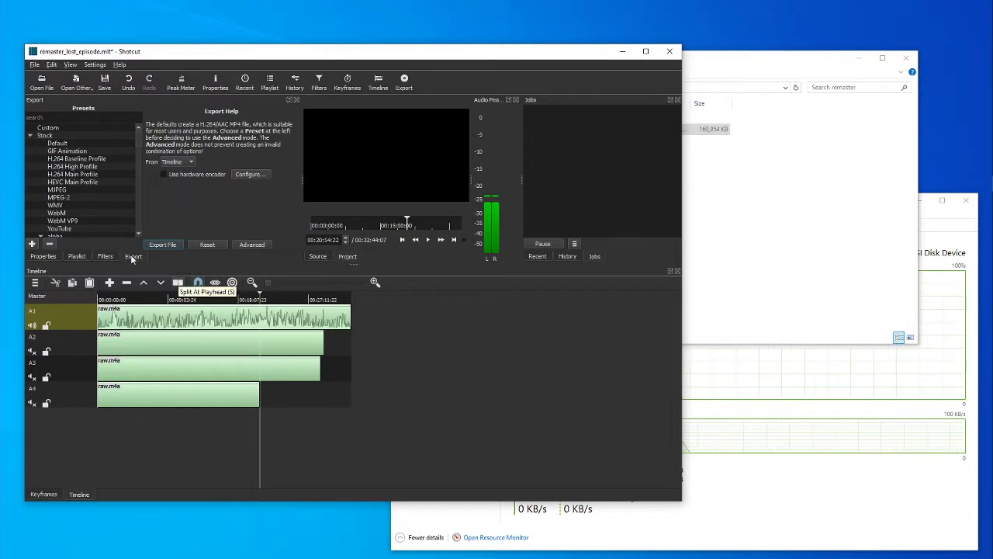
pyautogui.click(31, 136)
pyautogui.click(31, 137)
pyautogui.scroll(-2, 81, 162)
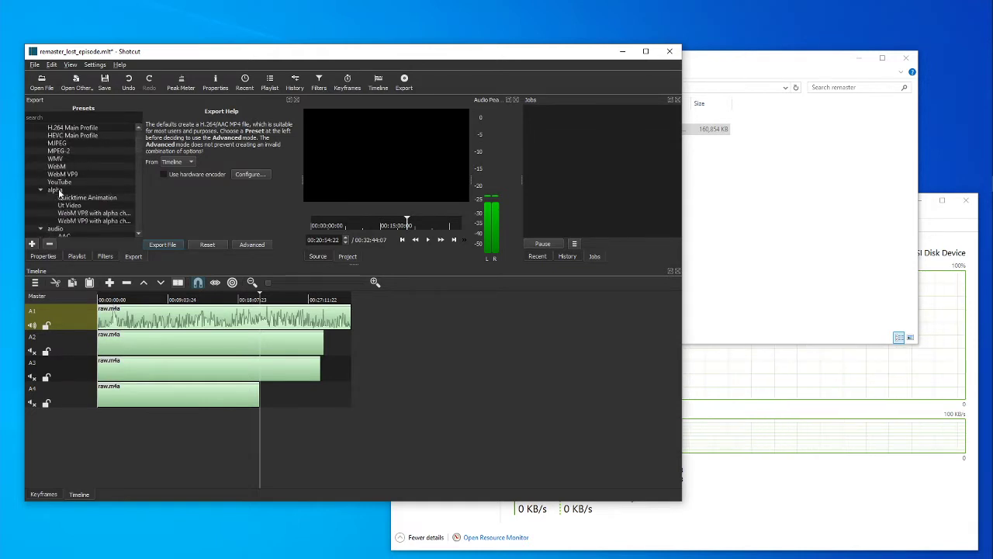
pyautogui.scroll(-2, 77, 175)
pyautogui.click(68, 198)
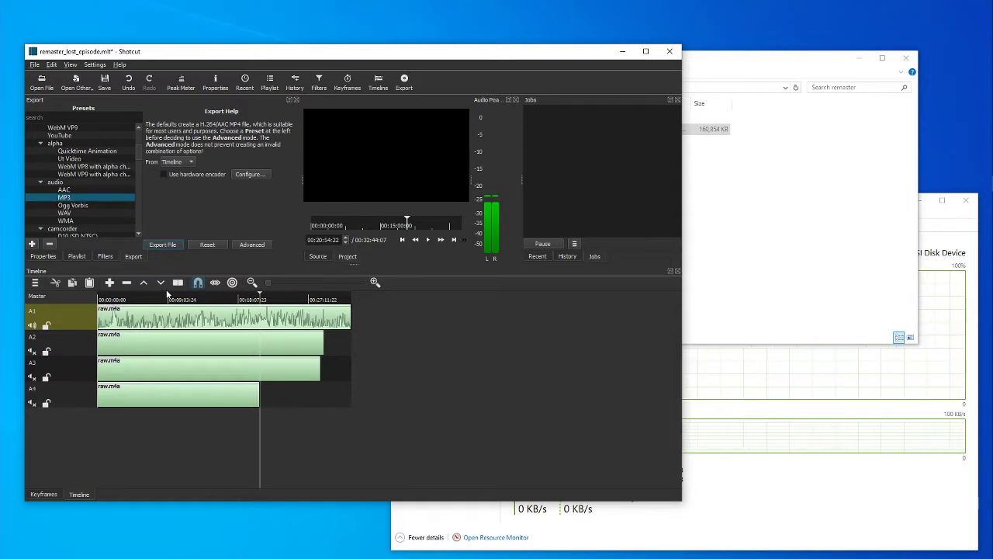
pyautogui.click(78, 212)
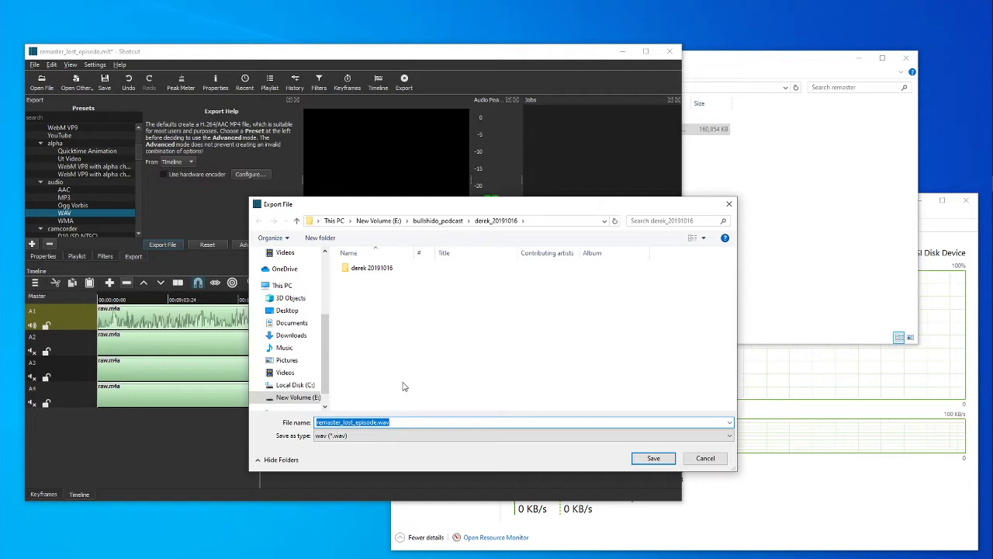
# Export as cut1_raw.wav into bullshido_podcast\20190529\remaster, continue despite the limited drive space, and save the project.
pyautogui.write('cut1_raw')
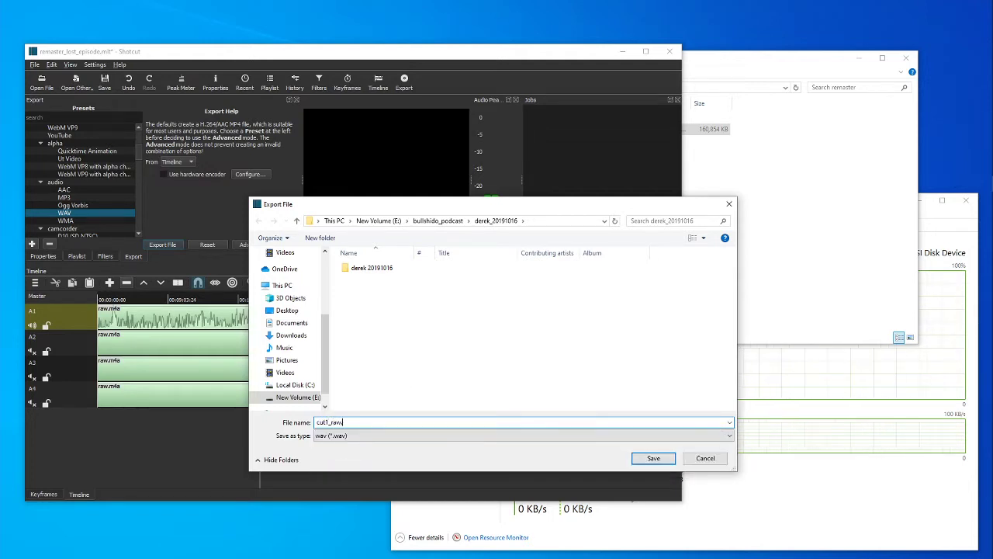
pyautogui.write('.wav')
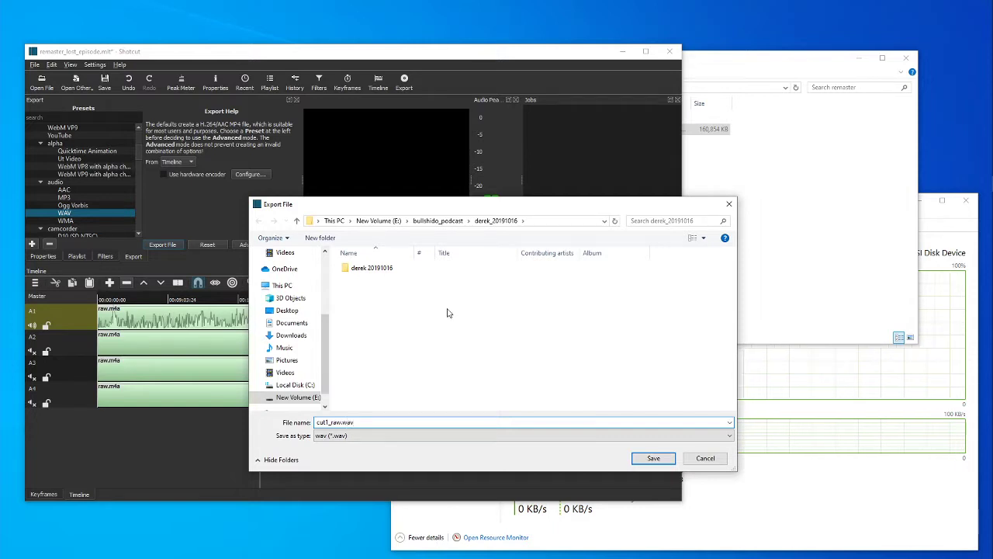
pyautogui.click(437, 221)
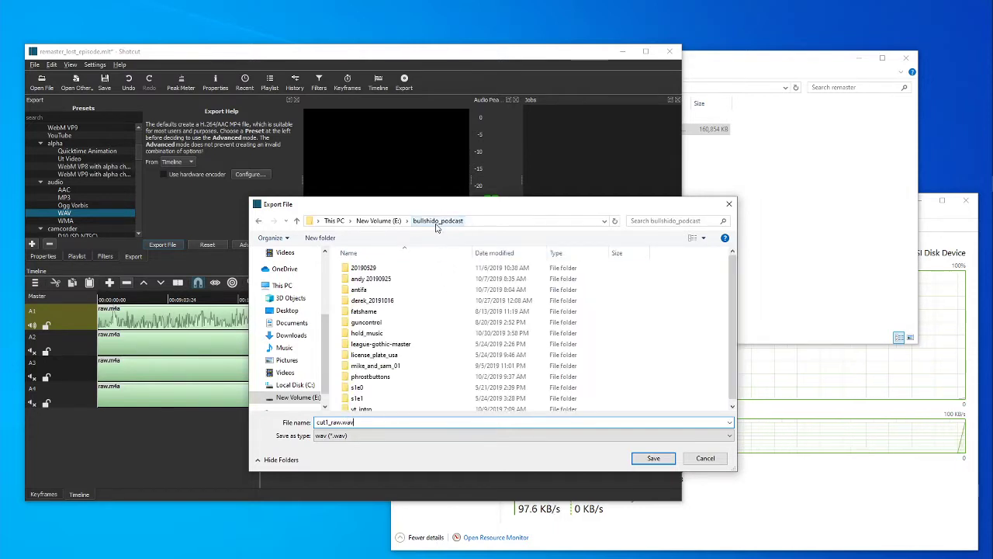
pyautogui.doubleClick(371, 270)
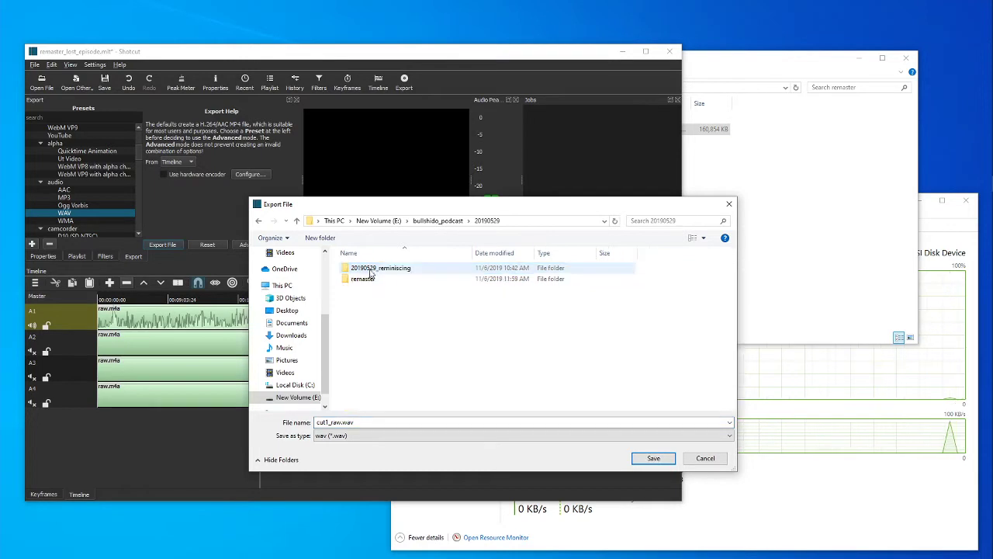
pyautogui.click(371, 279)
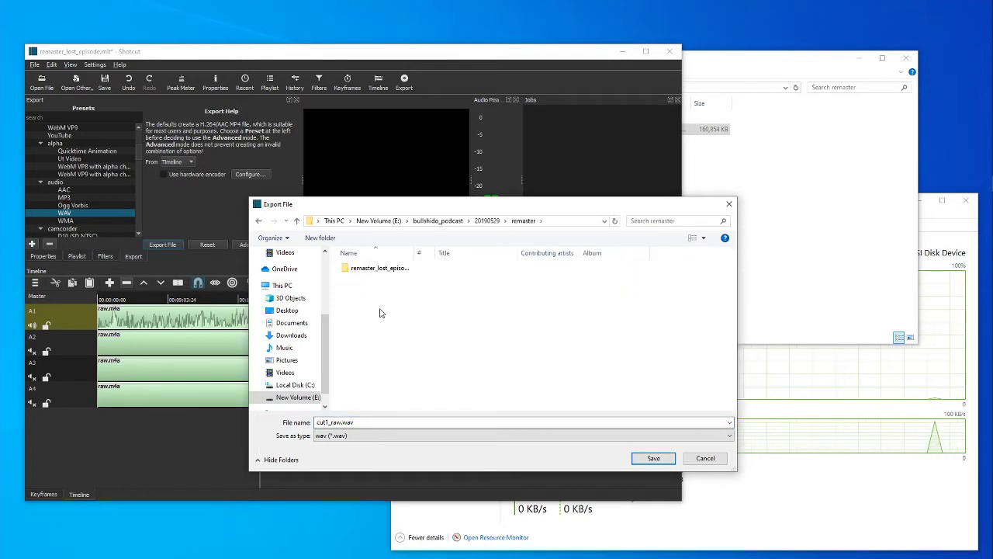
pyautogui.click(654, 459)
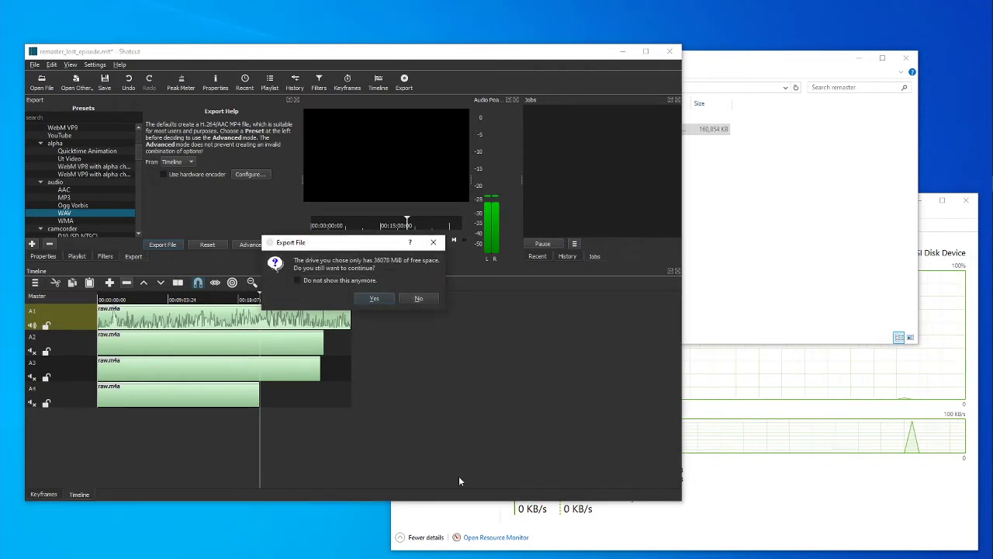
pyautogui.click(374, 298)
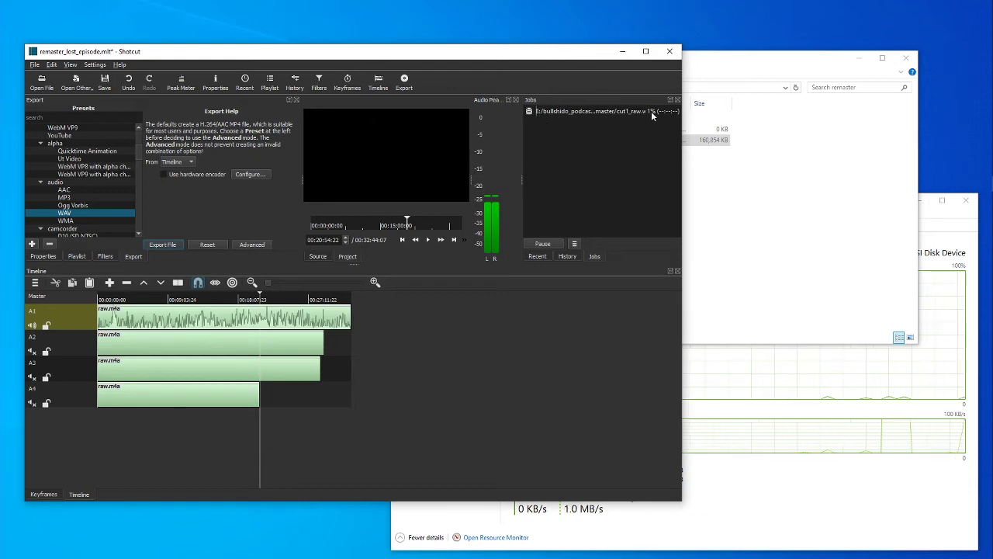
pyautogui.click(104, 80)
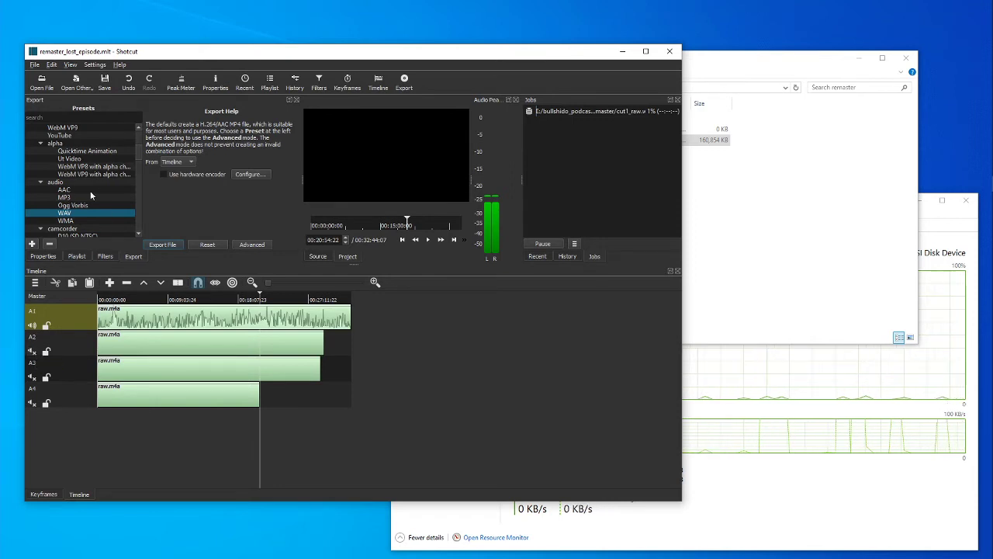
# Check the export's progress using the E: and C: disk activity in Task Manager, cut1_raw.wav in the remaster folder, and the Shotcut job list.
pyautogui.click(805, 491)
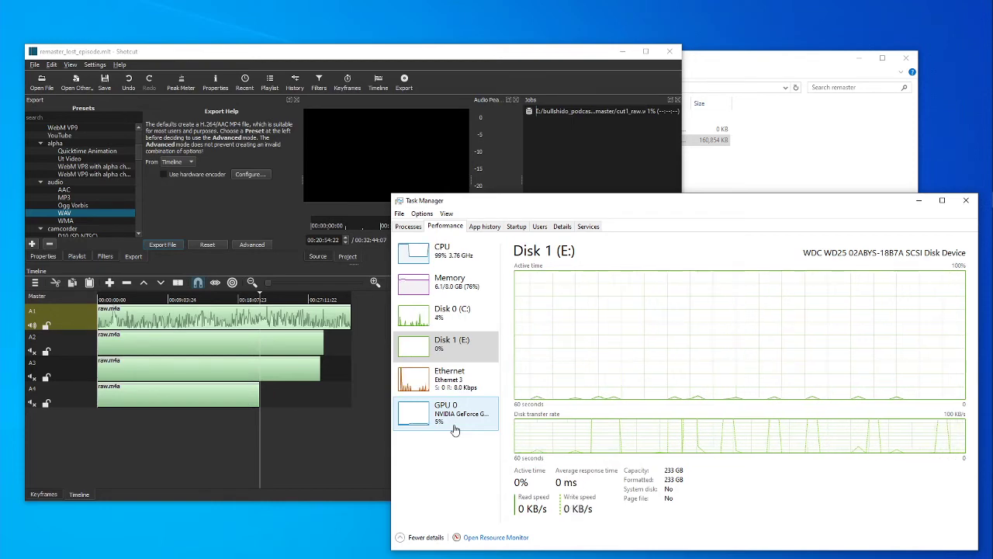
pyautogui.click(857, 154)
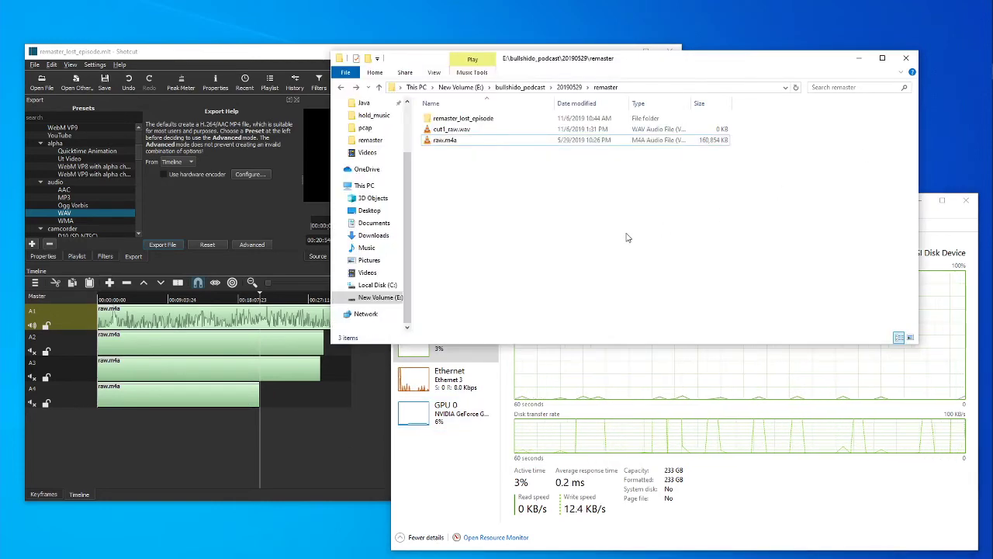
pyautogui.click(451, 130)
pyautogui.click(564, 240)
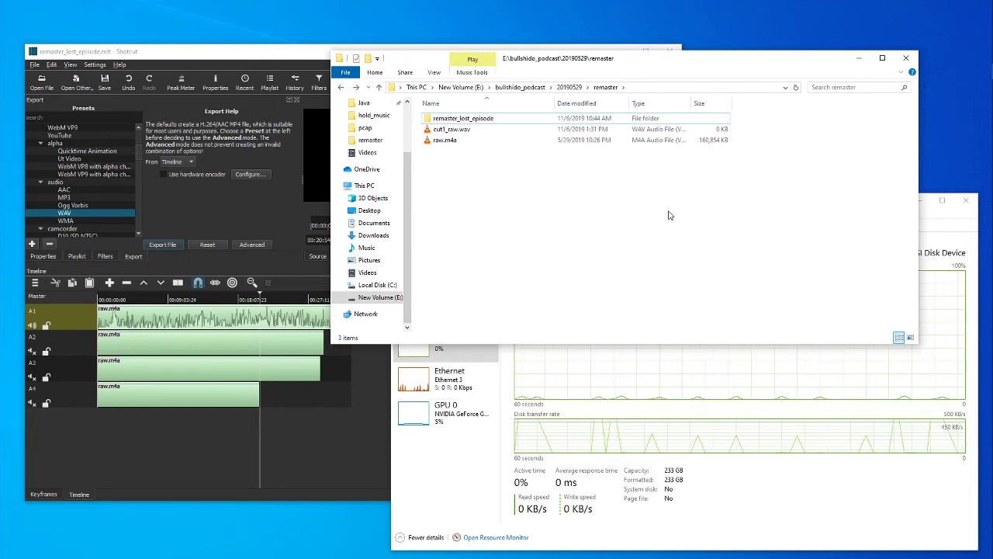
pyautogui.click(451, 496)
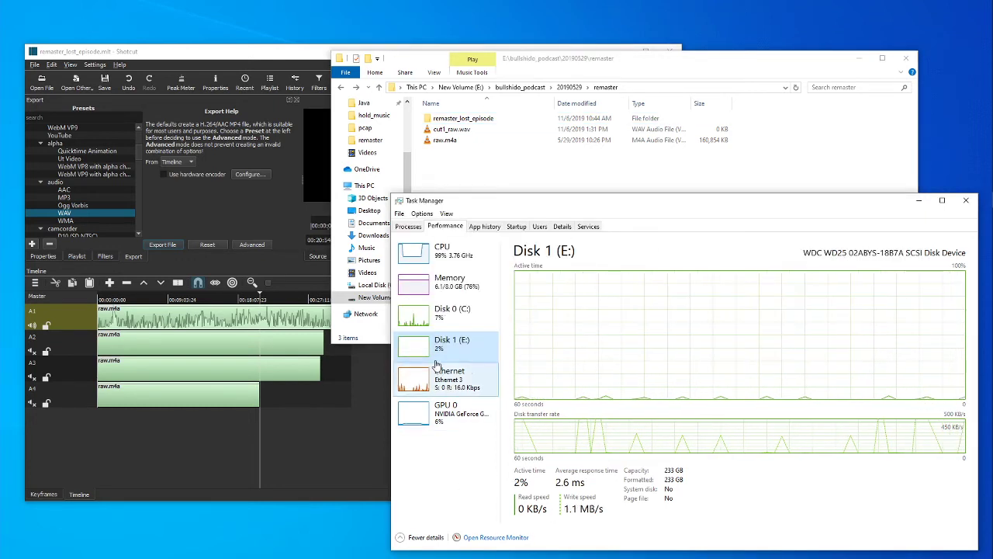
pyautogui.click(448, 312)
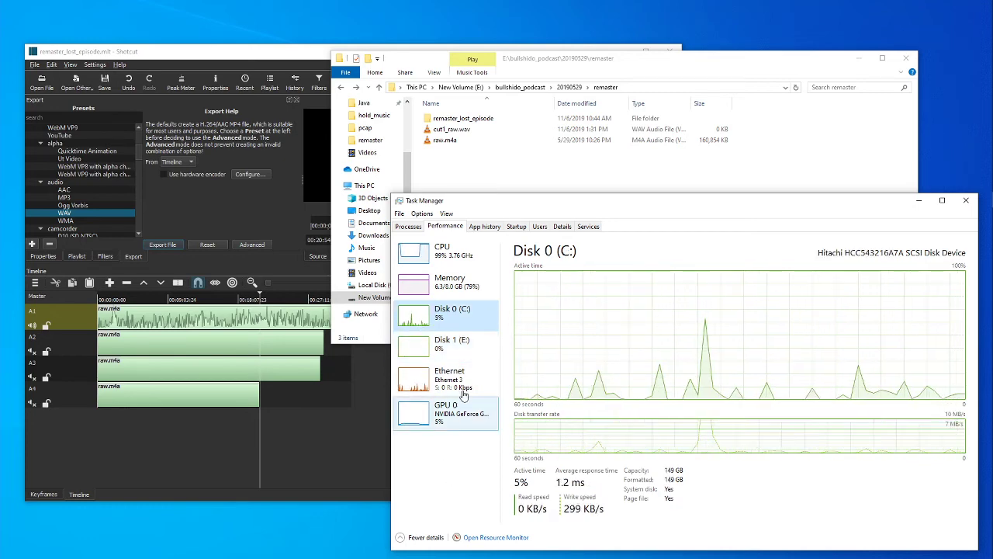
pyautogui.click(447, 343)
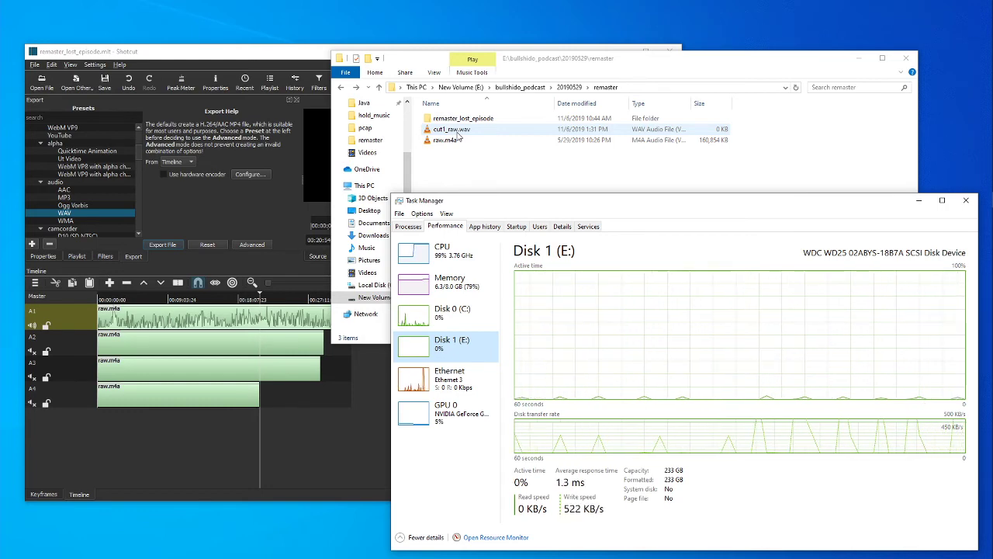
pyautogui.click(281, 46)
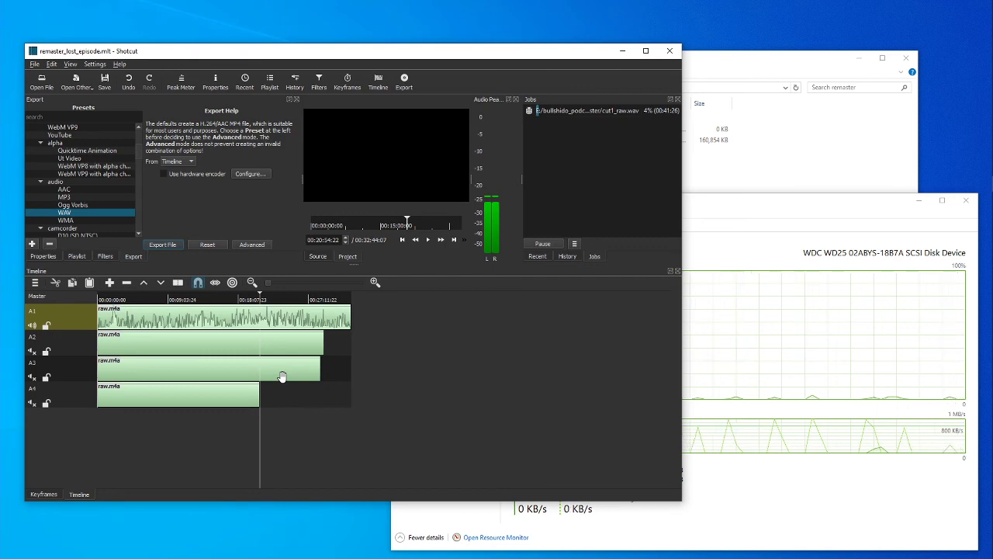
# Switch to OBS and move its window onto this screen so the recording controls are within reach.
pyautogui.moveTo(992, 385)
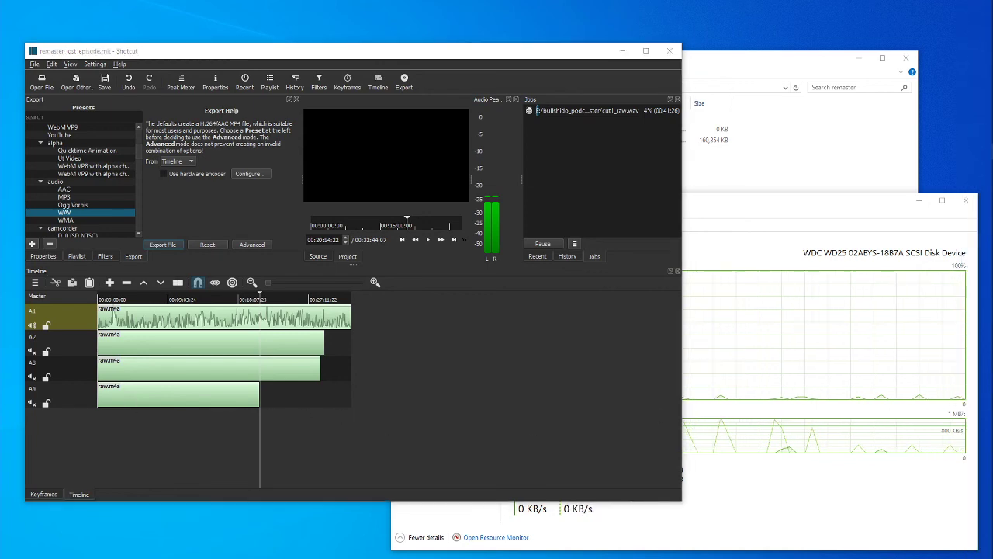
pyautogui.moveTo(1, 73); pyautogui.dragTo(352, 70)
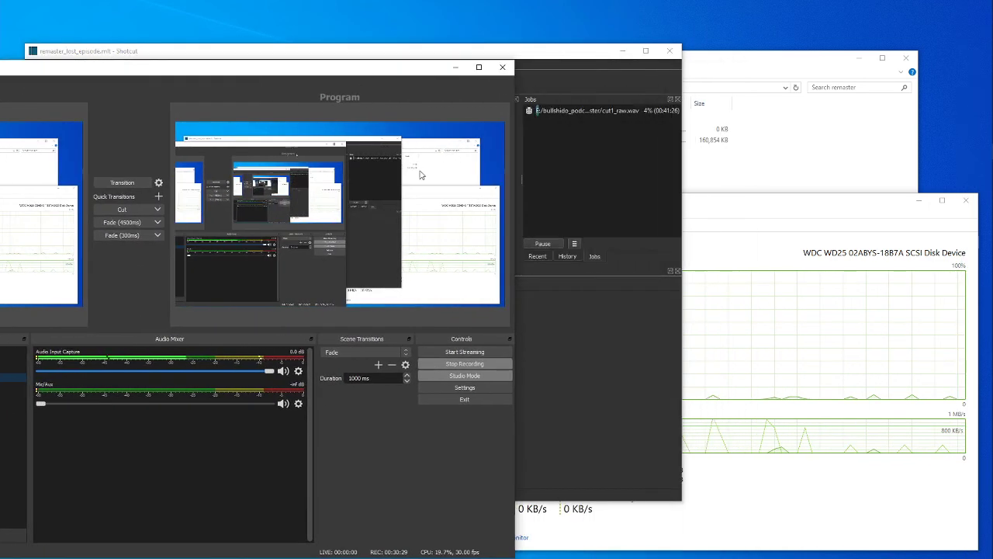